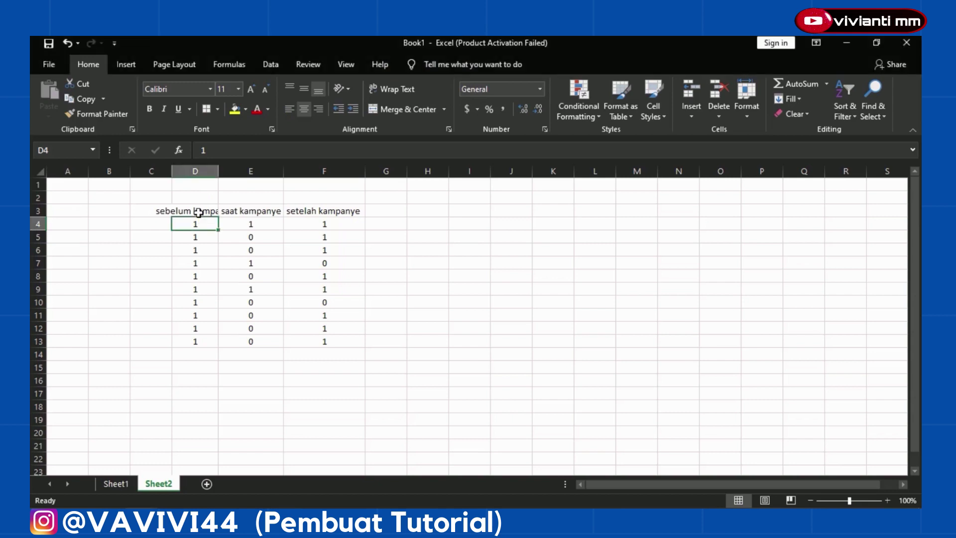
mouse_move(194, 230)
mouse_down()
mouse_move(194, 278)
mouse_move(194, 224)
mouse_up()
click(428, 225)
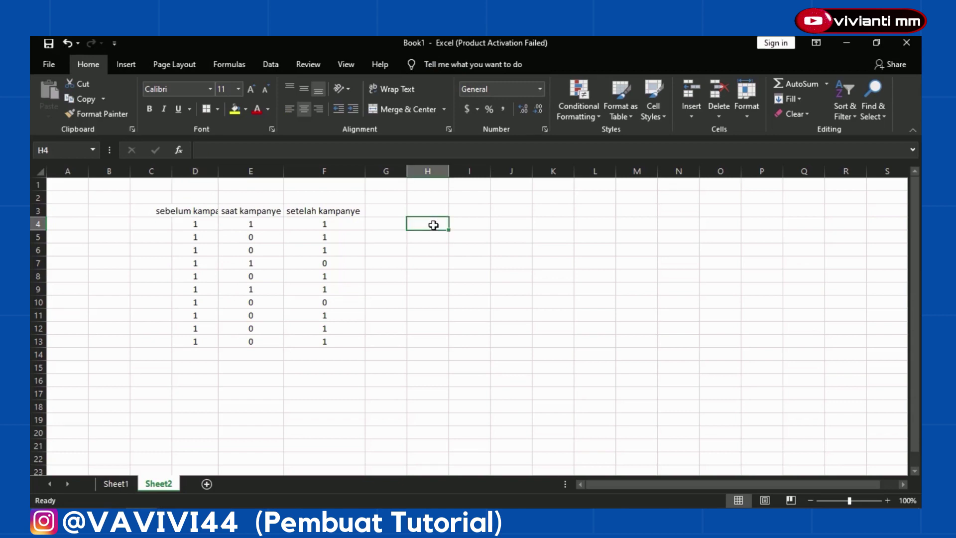
click(196, 215)
click(252, 222)
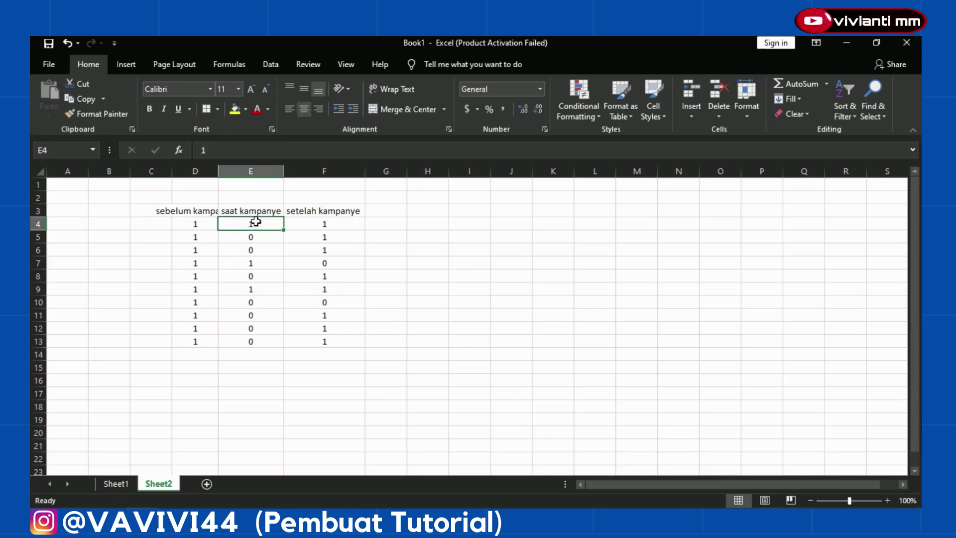
click(312, 215)
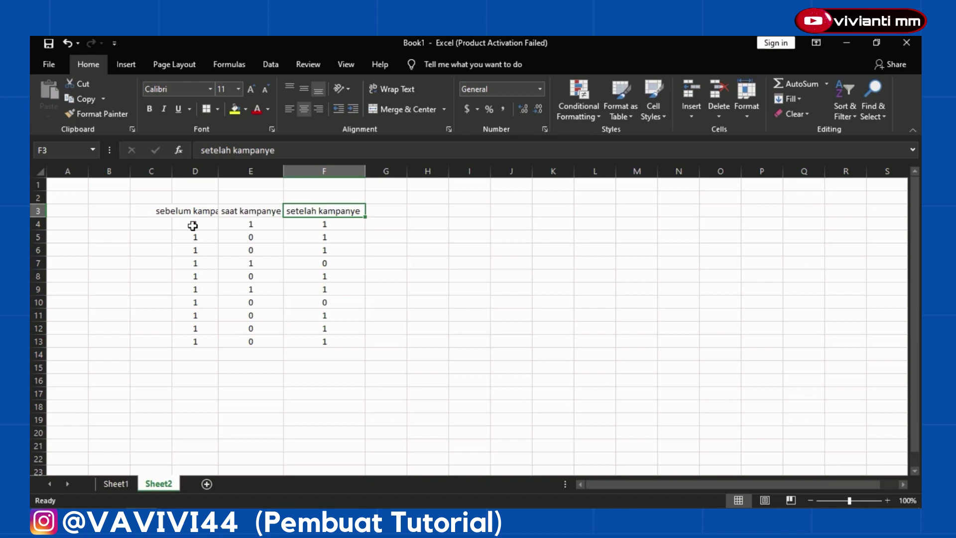
Copy the range D4:F13 from Sheet2, then switch to the SPSS data editor and select row 1 of variable A
click(193, 226)
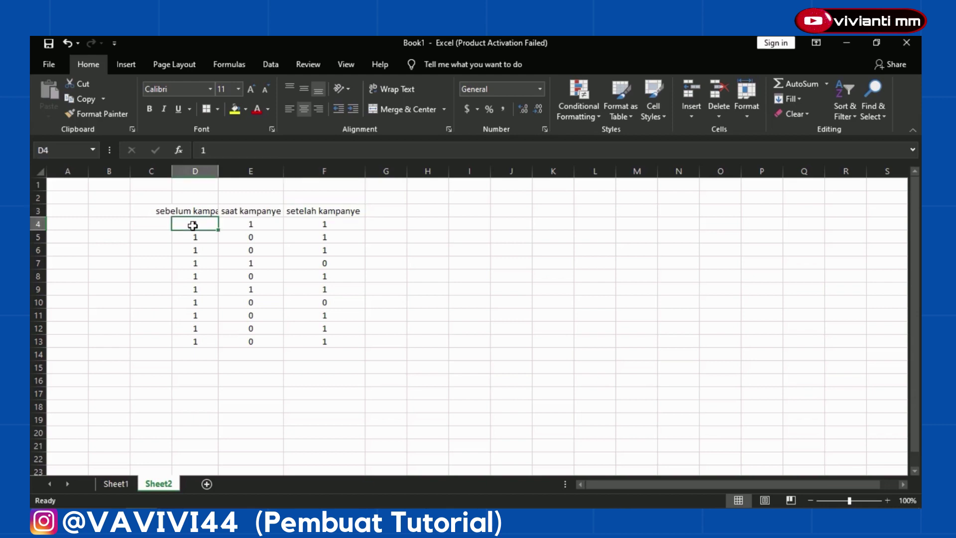
key(shift+Right)
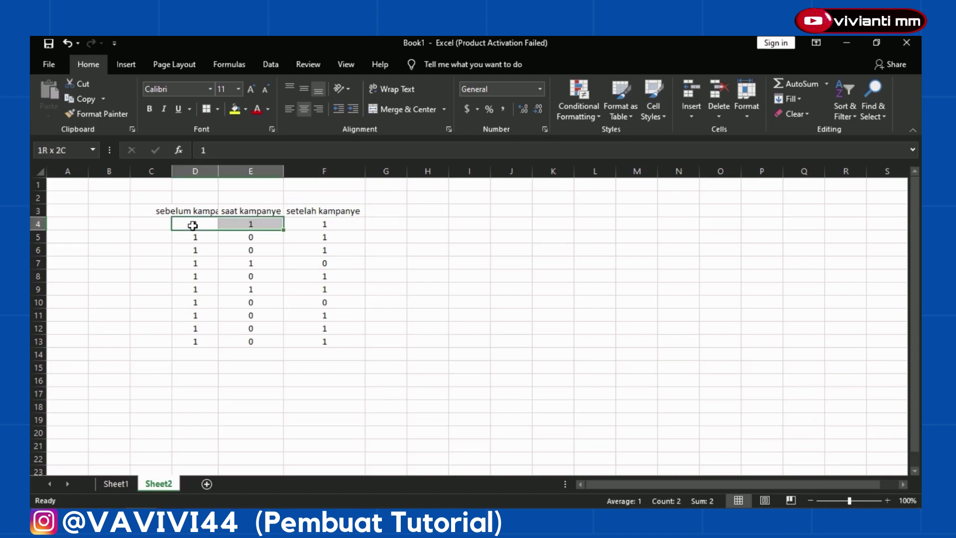
key(shift+Right)
key(shift+Right)
key(shift+Right)
key(shift+Left)
key(shift+Down)
key(shift+Down)
key(shift+Down)
key(shift+Down)
key(shift+Down)
key(shift+Down)
key(shift+Down)
key(shift+Down)
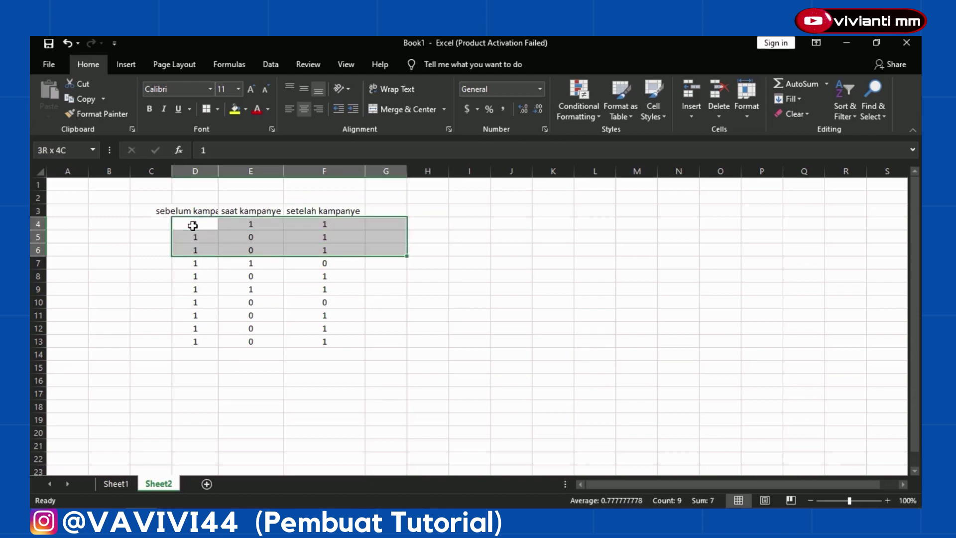
key(shift+Down)
key(shift+Left)
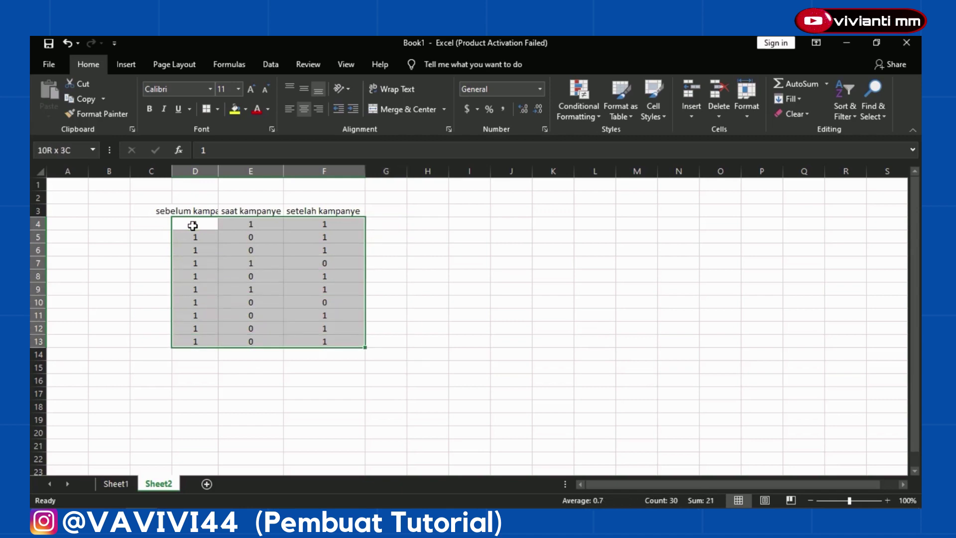
key(ctrl+c)
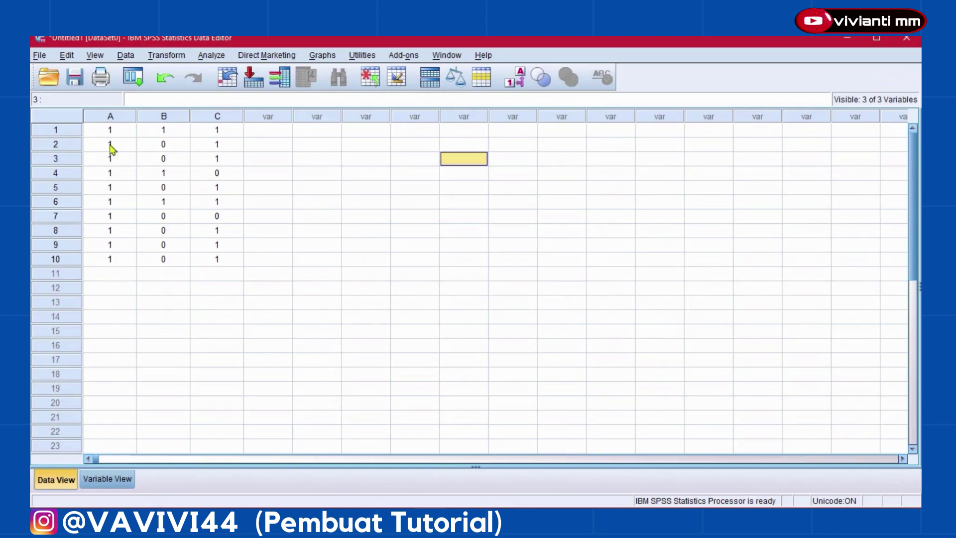
click(107, 132)
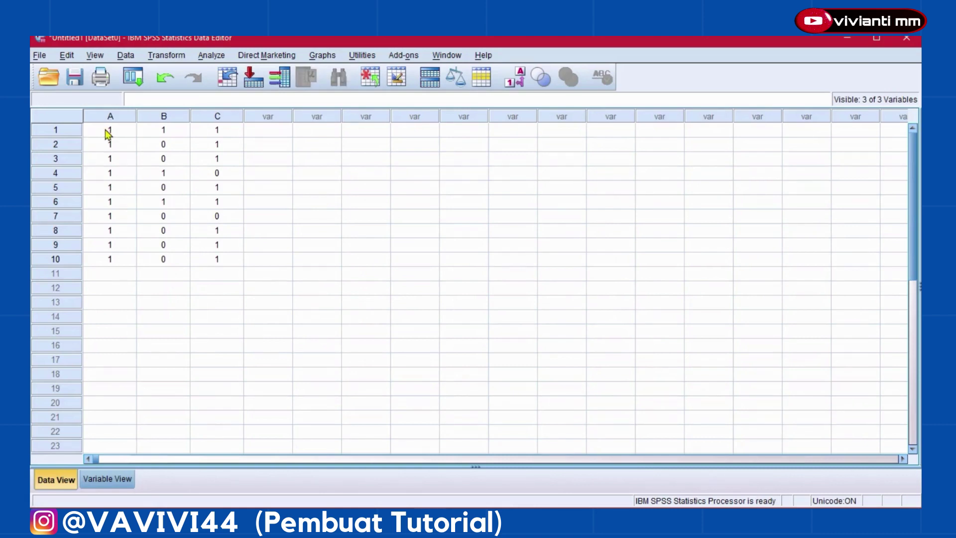
Rename variable A as sebelum_kampanye in the variable definitions
click(94, 479)
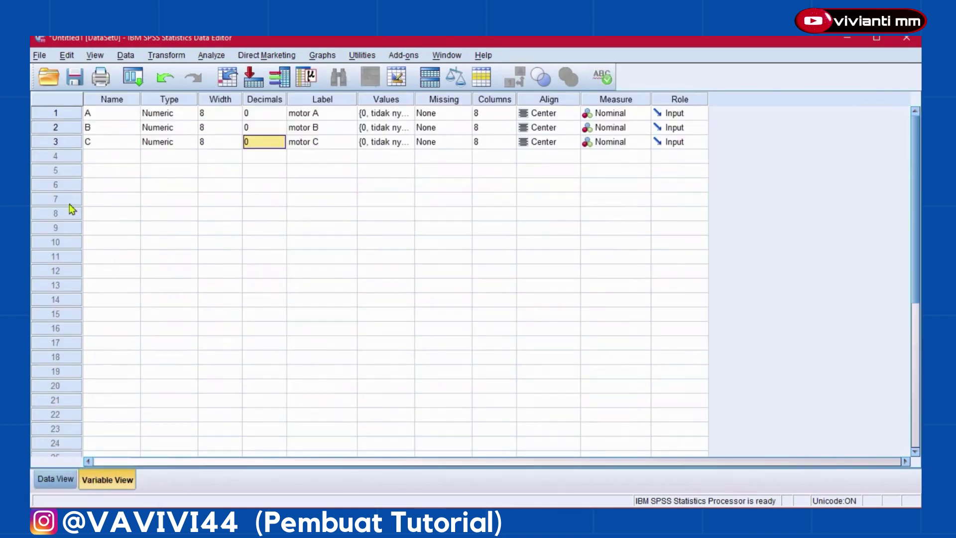
click(106, 118)
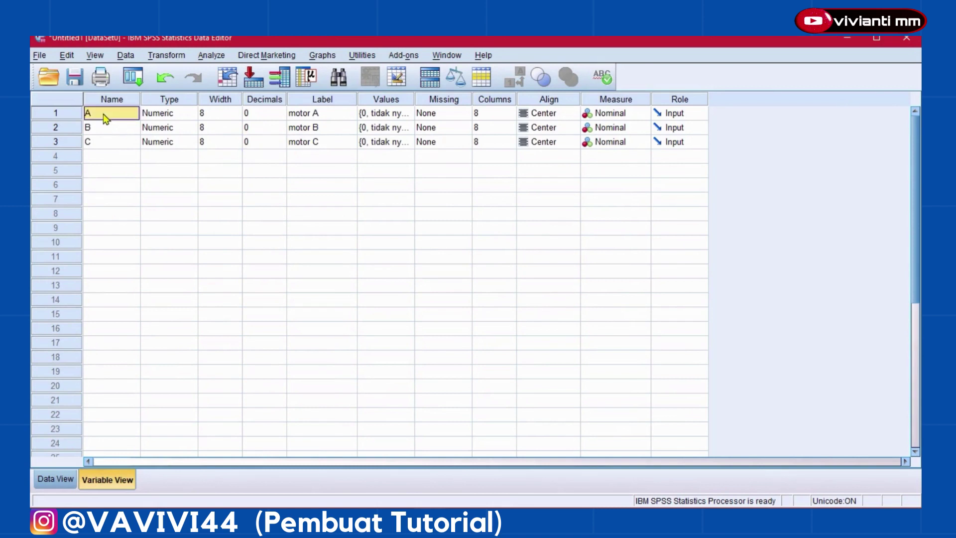
text(p)
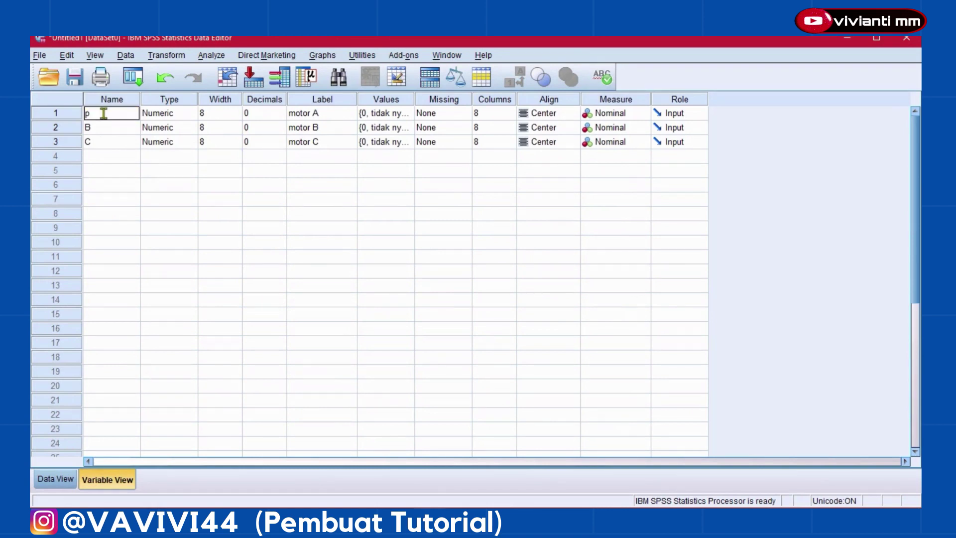
key(BackSpace)
text(se)
text(b)
text(elum)
text(_kamp)
text(anye)
Rename variable B as saat_kampanye and variable C as setelah_Kampanye
click(102, 129)
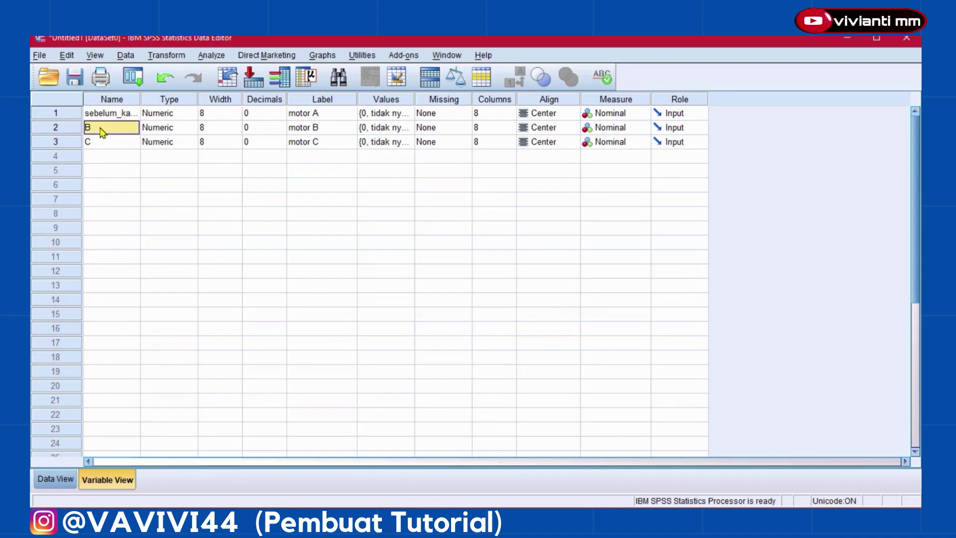
text(saa)
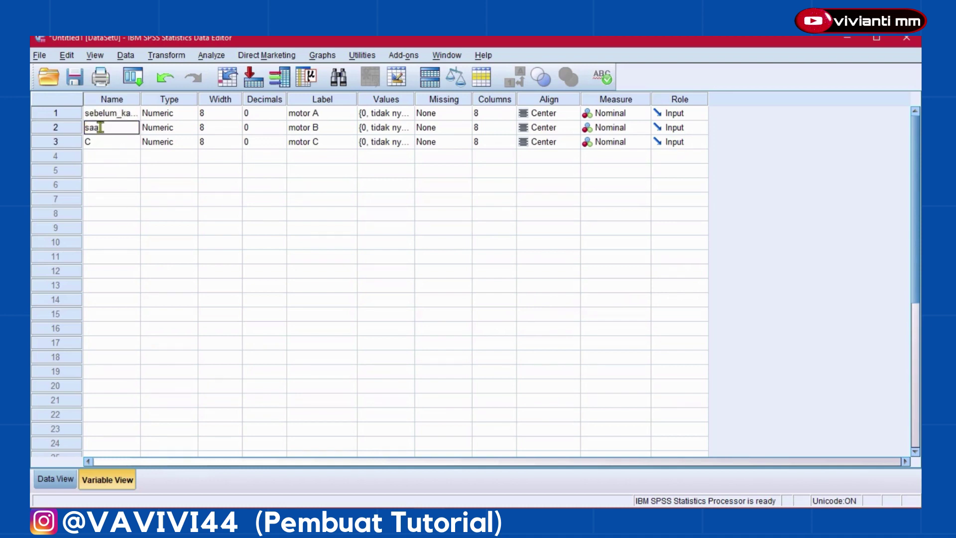
text(t_kampanye)
key(Return)
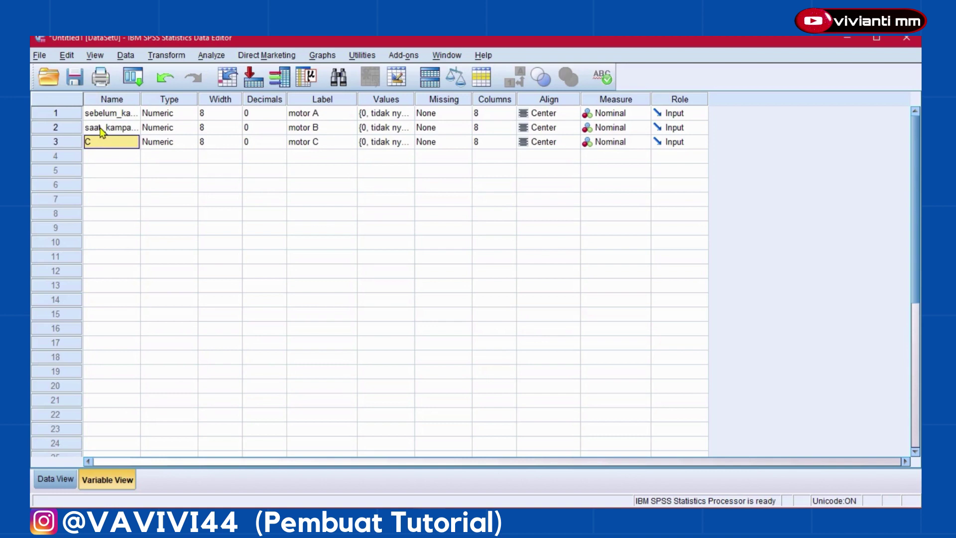
text(setelah)
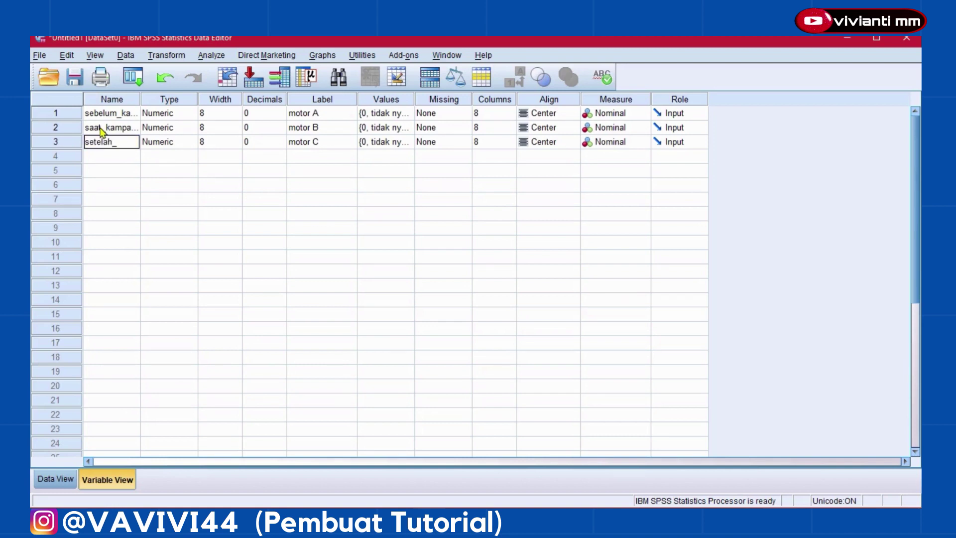
text(_Kampanye)
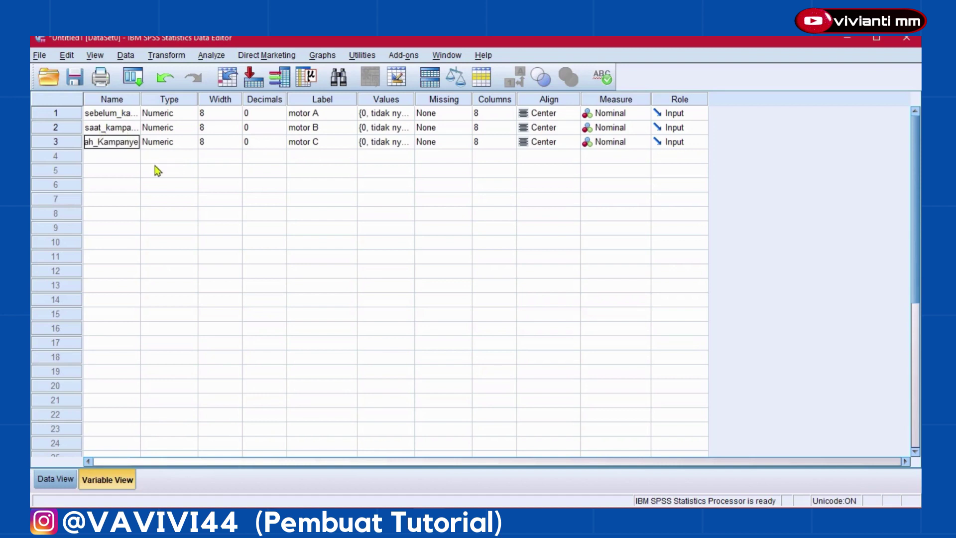
click(157, 173)
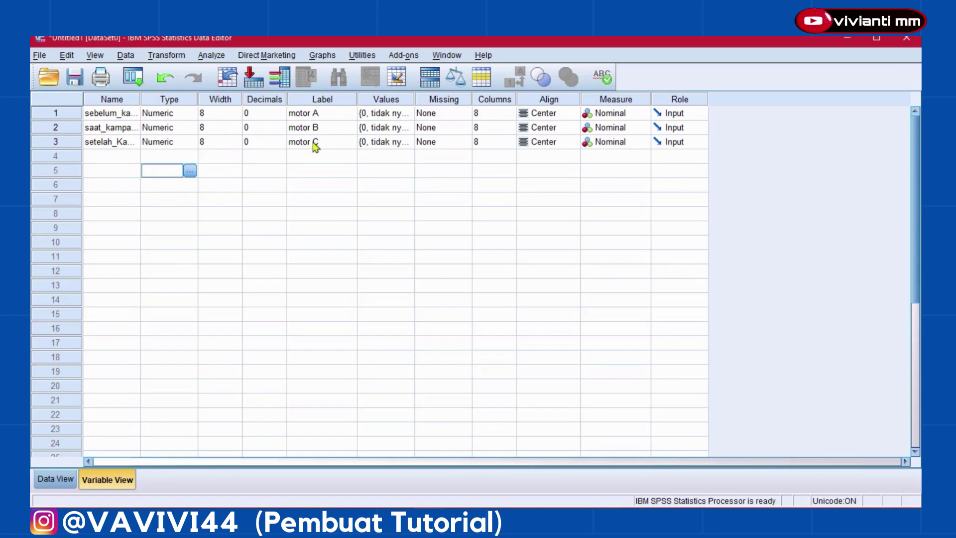
Clear the labels motor A, motor B and motor C from the three variables
click(332, 116)
key(Delete)
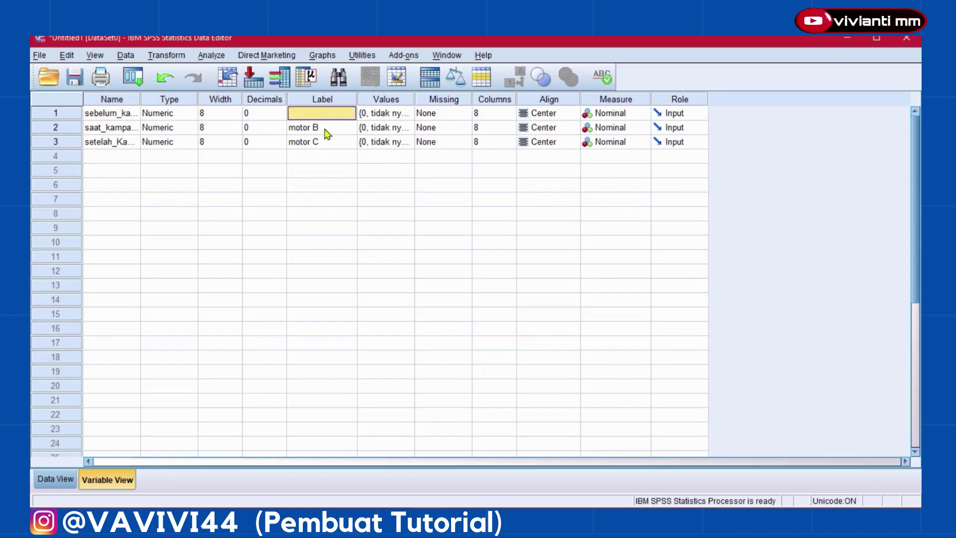
click(325, 129)
key(Delete)
click(325, 143)
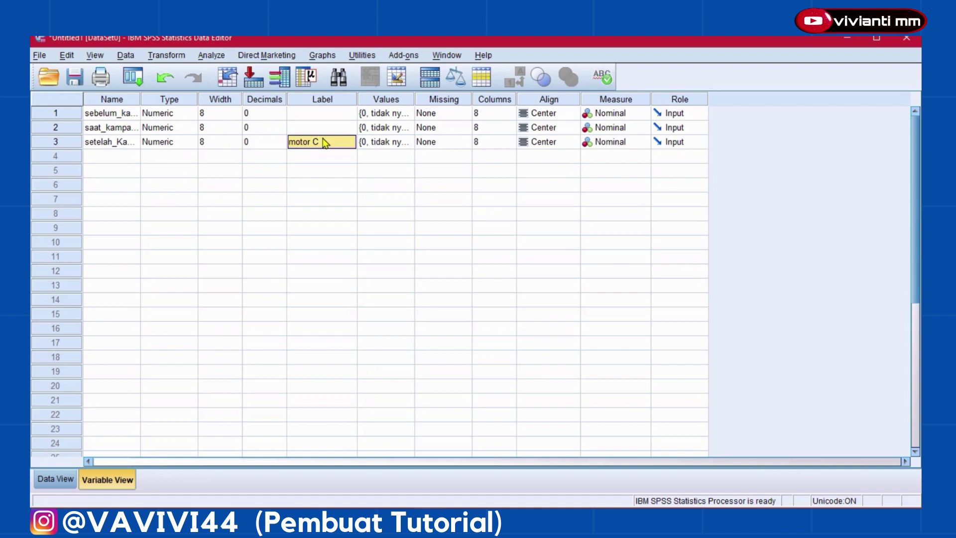
key(Delete)
Replace the label of value 1 with "suka" in the value labels of sebelum_kampanye
click(372, 117)
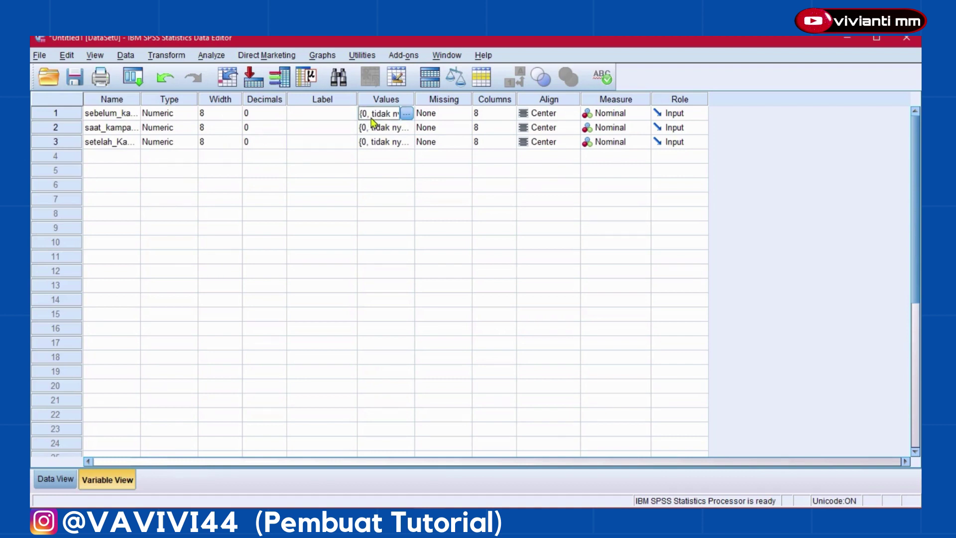
click(407, 114)
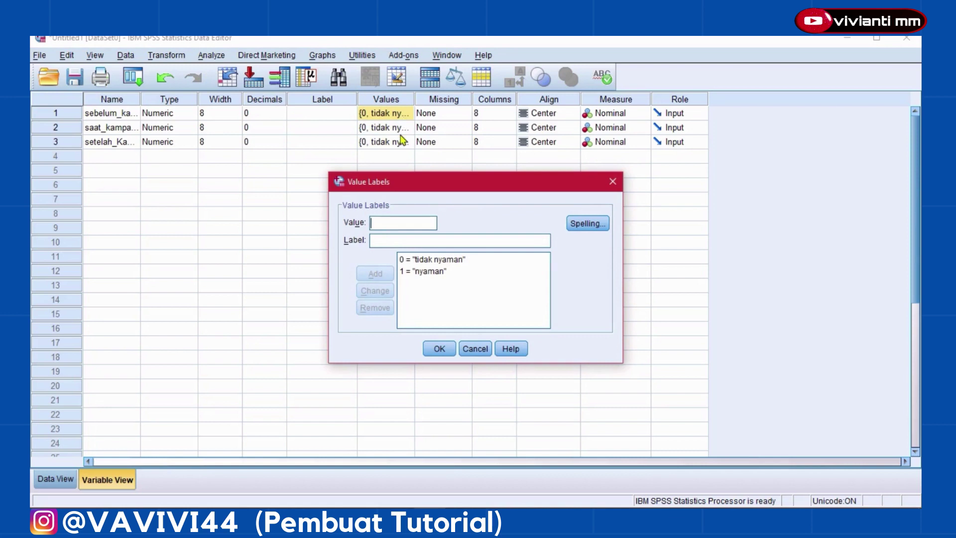
click(387, 224)
text(1)
click(388, 241)
text(nyama)
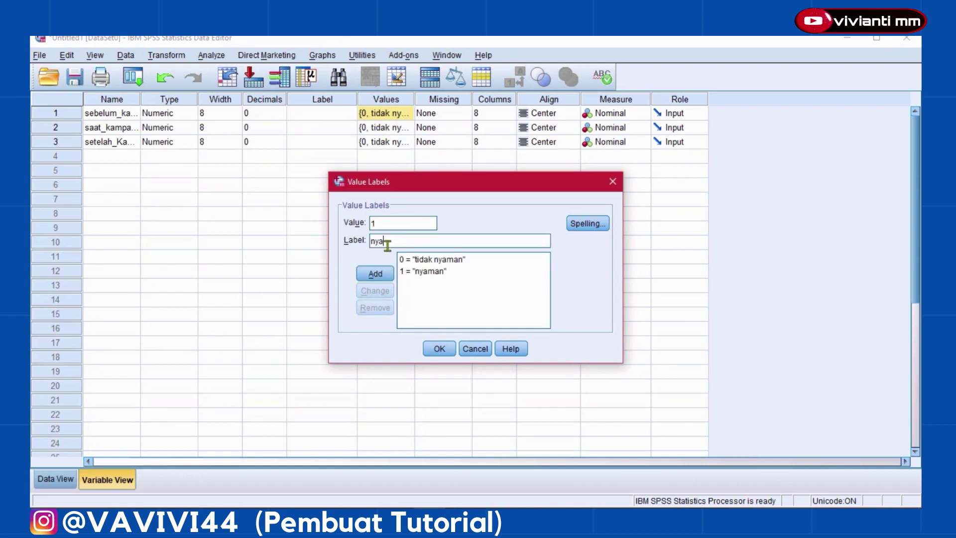
key(BackSpace)
key(BackSpace)
key(BackSpace)
key(BackSpace)
key(BackSpace)
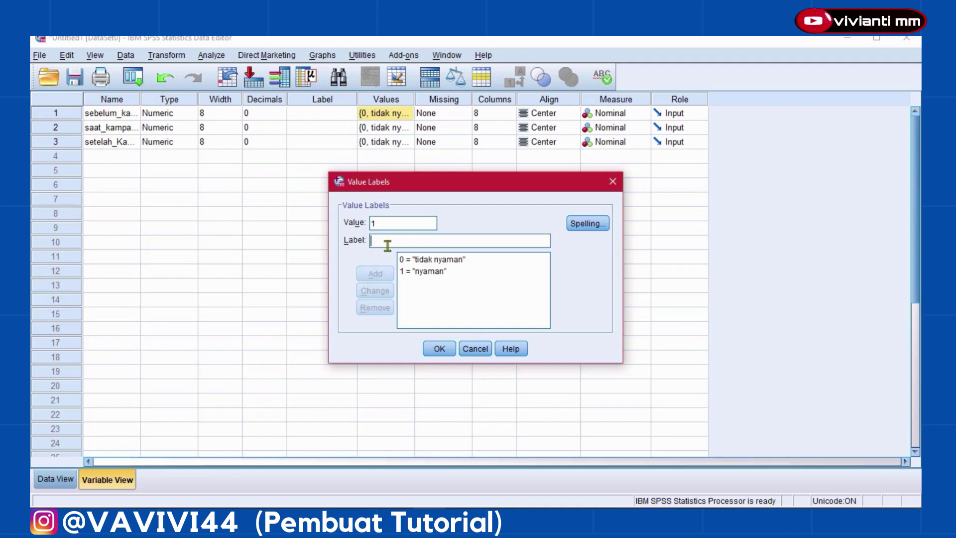
text(suka)
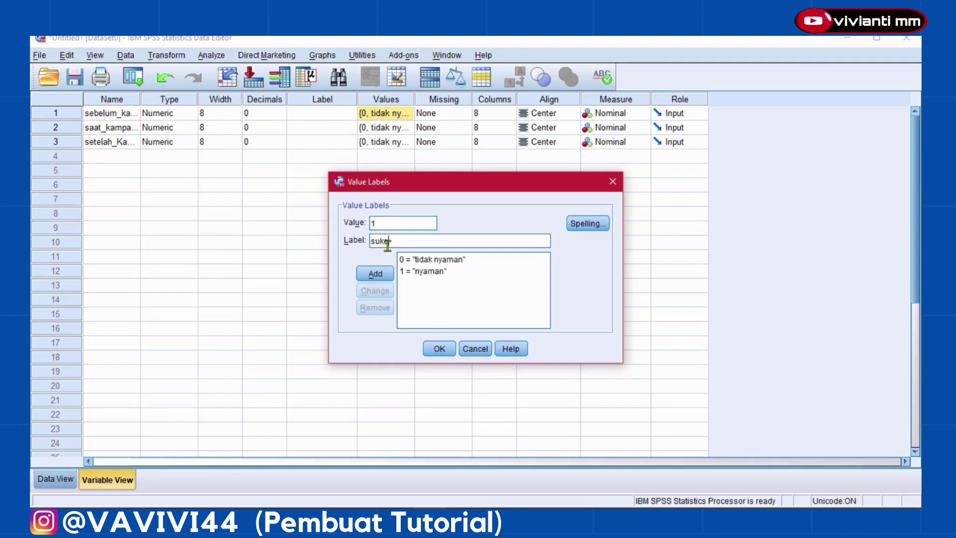
click(376, 274)
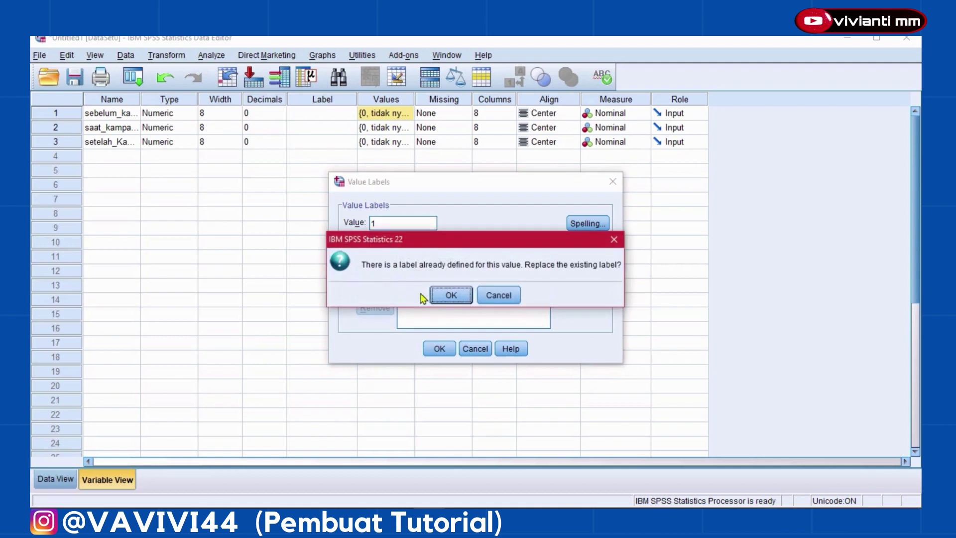
click(444, 298)
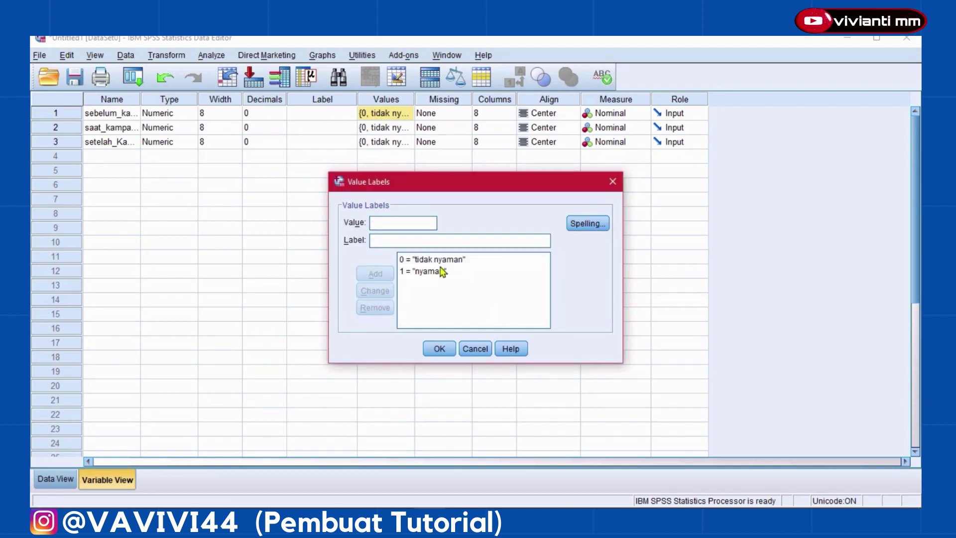
click(439, 274)
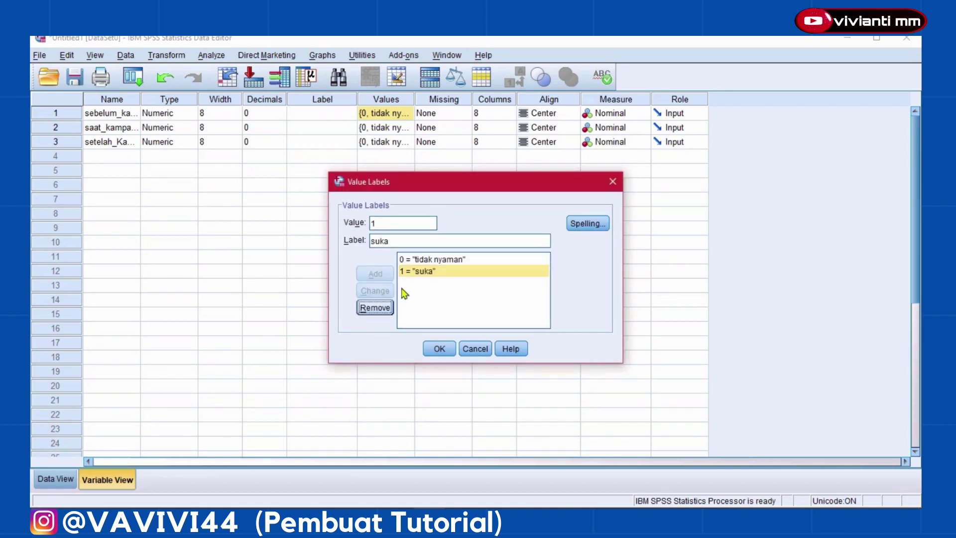
Remove both existing value labels, 0 and 1, from sebelum_kampanye
click(417, 262)
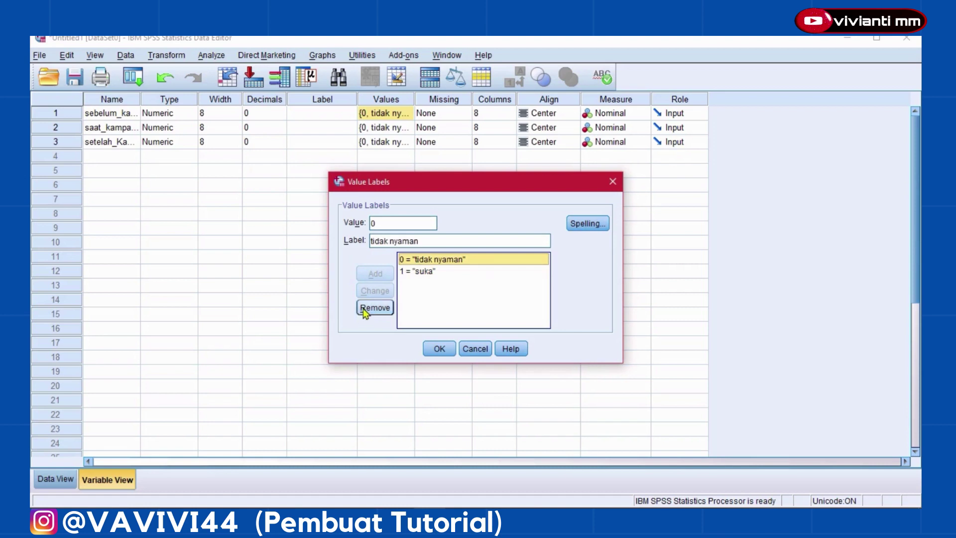
click(366, 309)
click(416, 261)
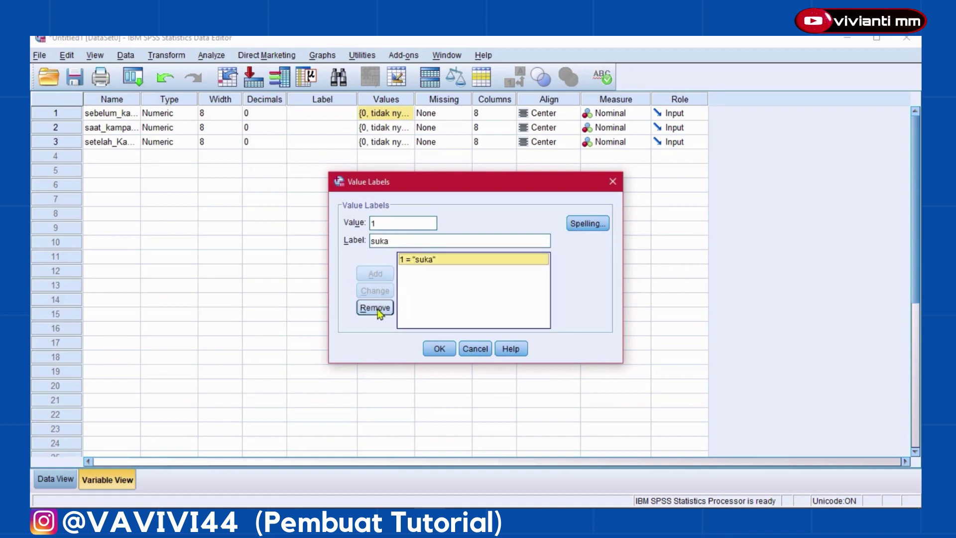
click(376, 309)
Add the value labels 1 = "suka" and 2 = "tidak suka" to sebelum_kampanye and apply them
text(1)
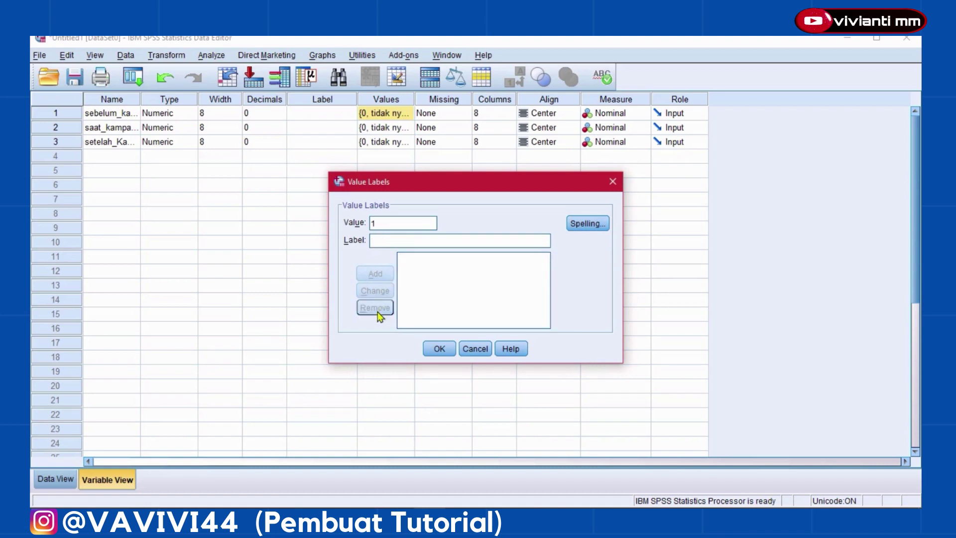
click(390, 242)
text(suka)
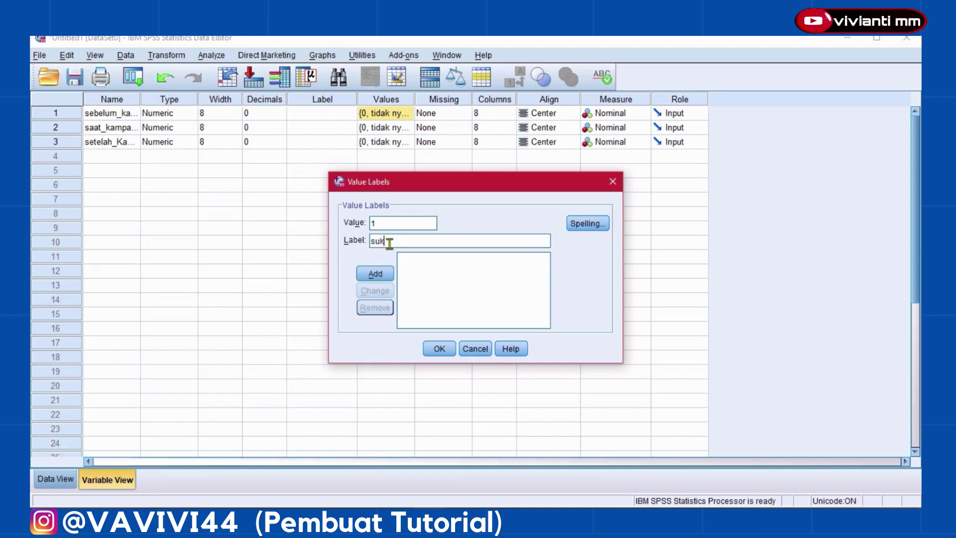
click(375, 274)
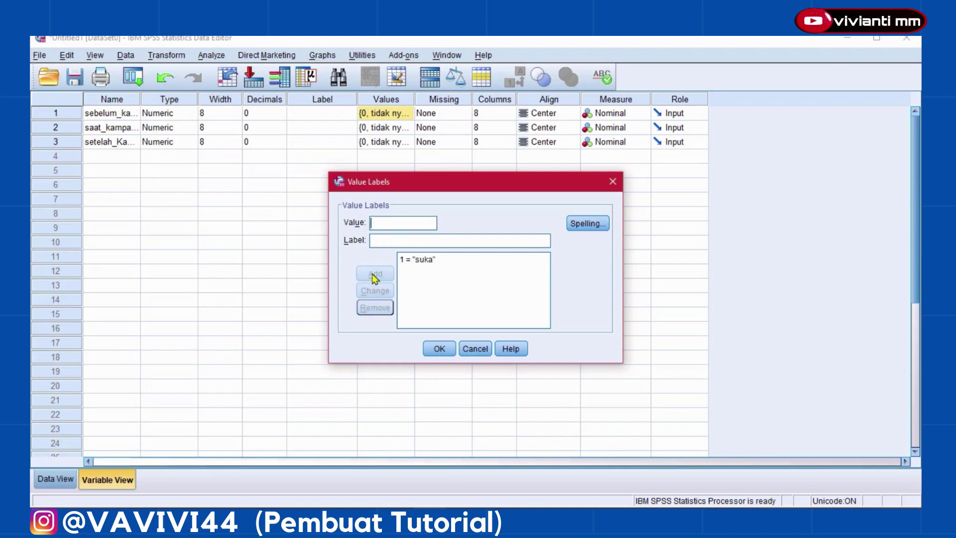
text(2)
text(tidak )
text(suka)
click(375, 273)
click(438, 348)
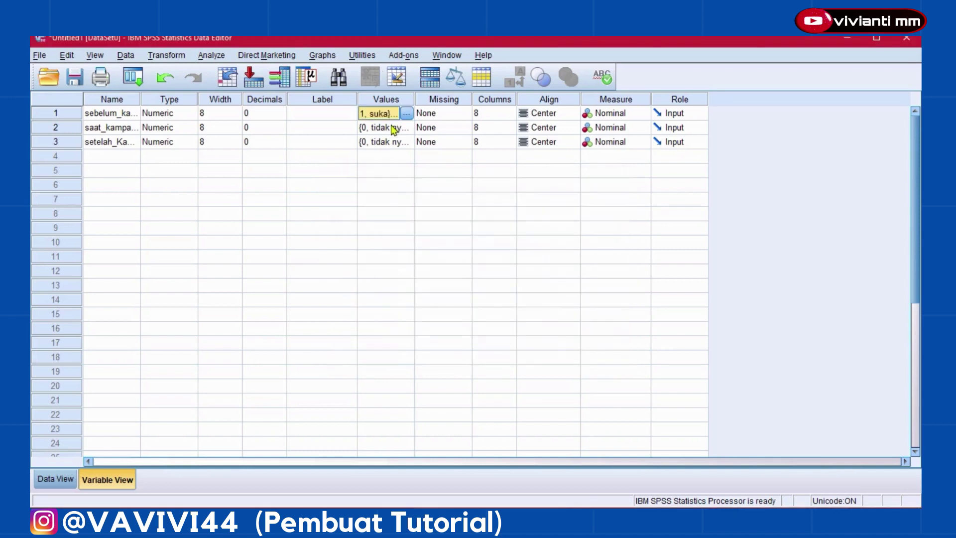
Remove both existing value labels, 0 and 1, from saat_kampanye
click(393, 128)
click(407, 127)
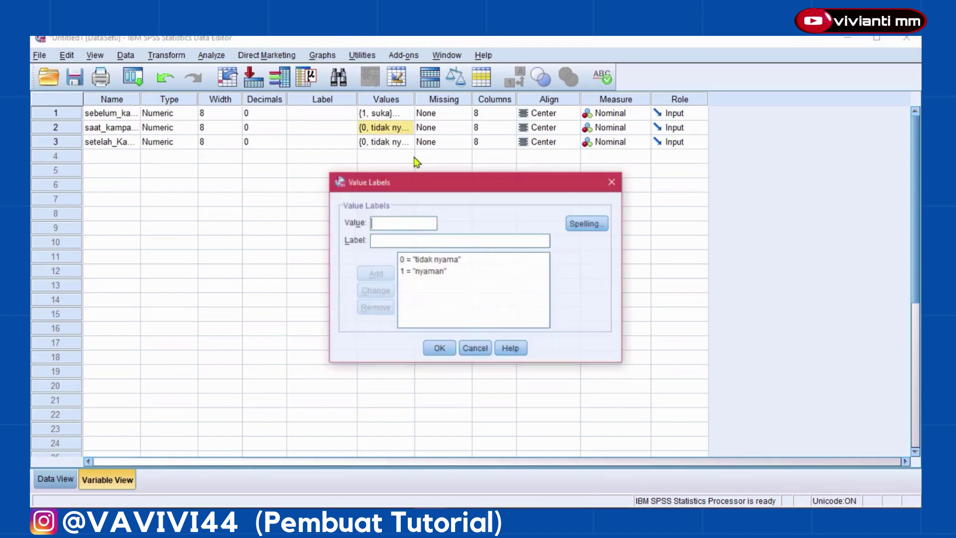
click(451, 260)
key(Down)
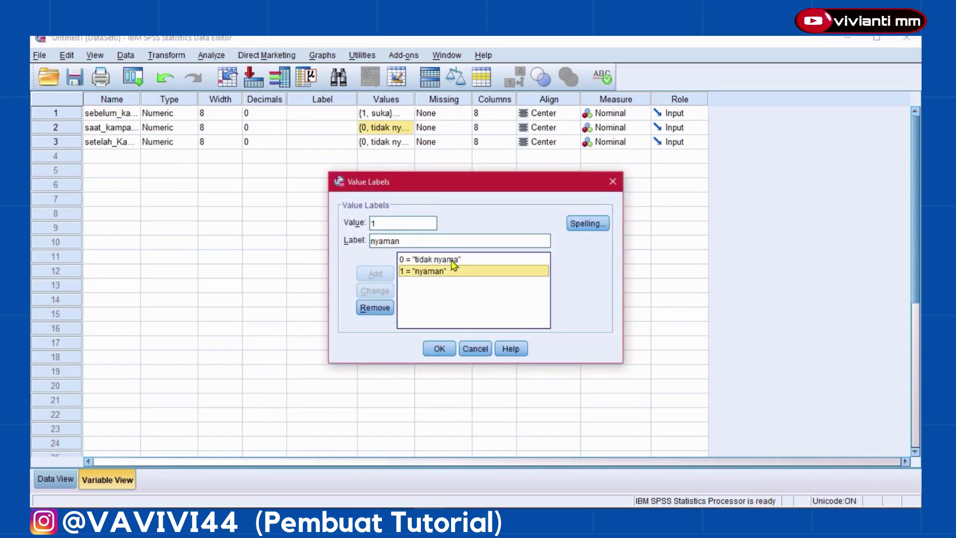
click(377, 309)
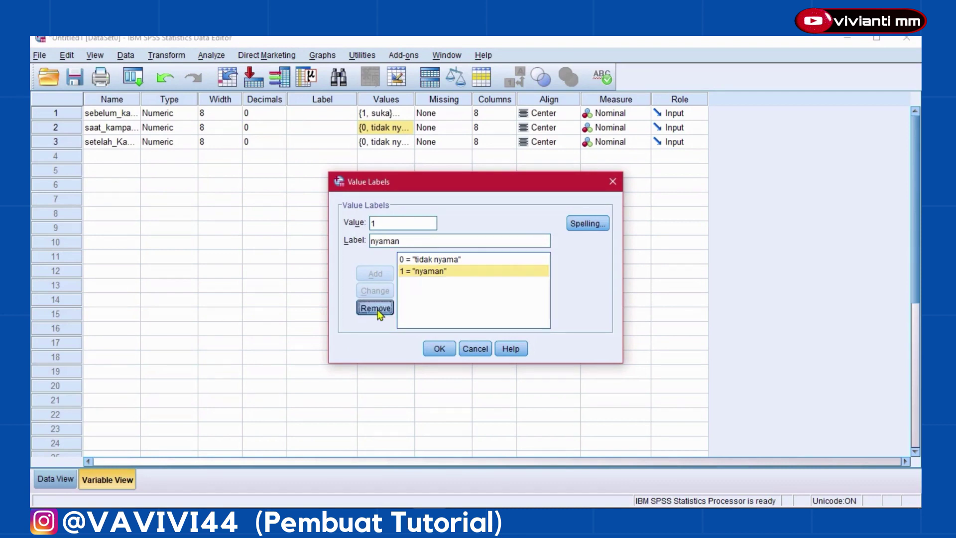
click(416, 261)
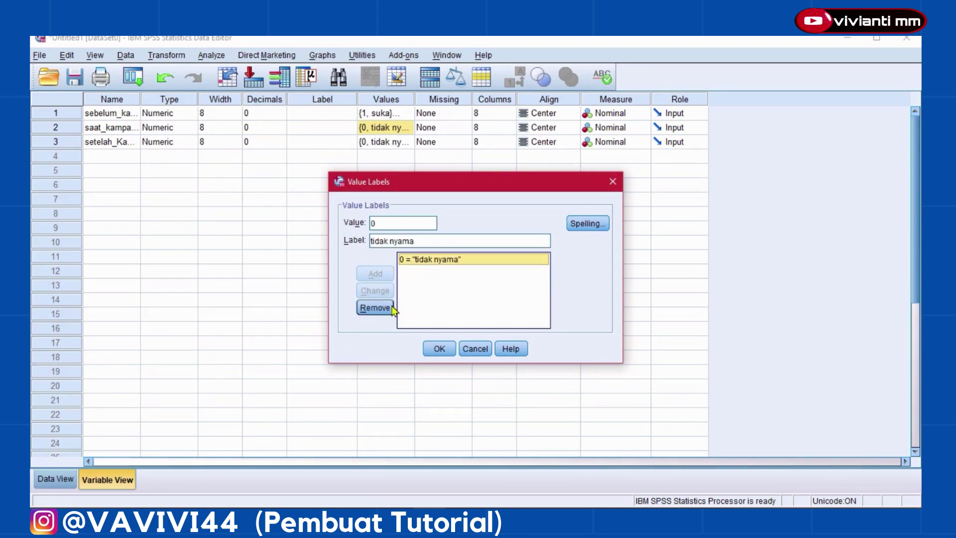
click(380, 311)
Add the value labels 1 = "suka" and 2 = "tidak suka" to saat_kampanye and apply them
text(1)
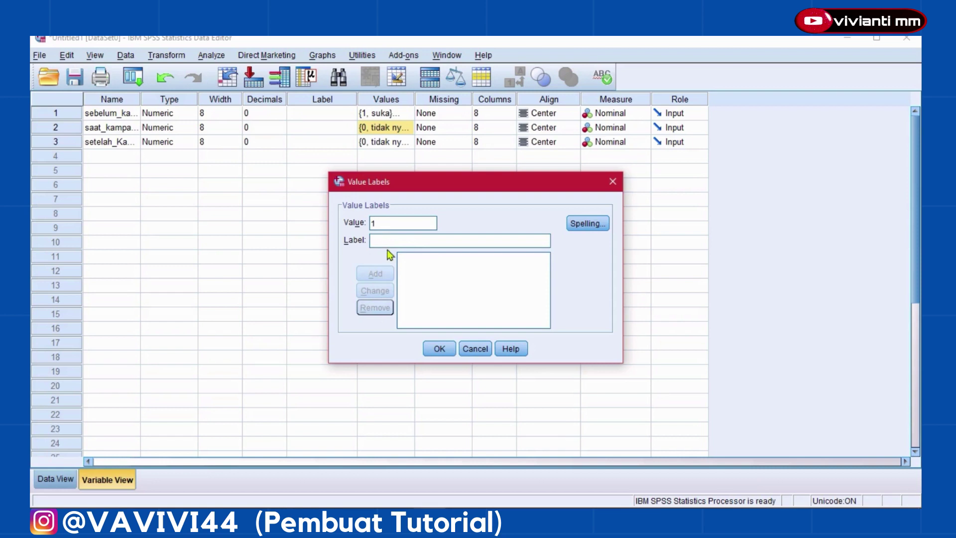
text(suka)
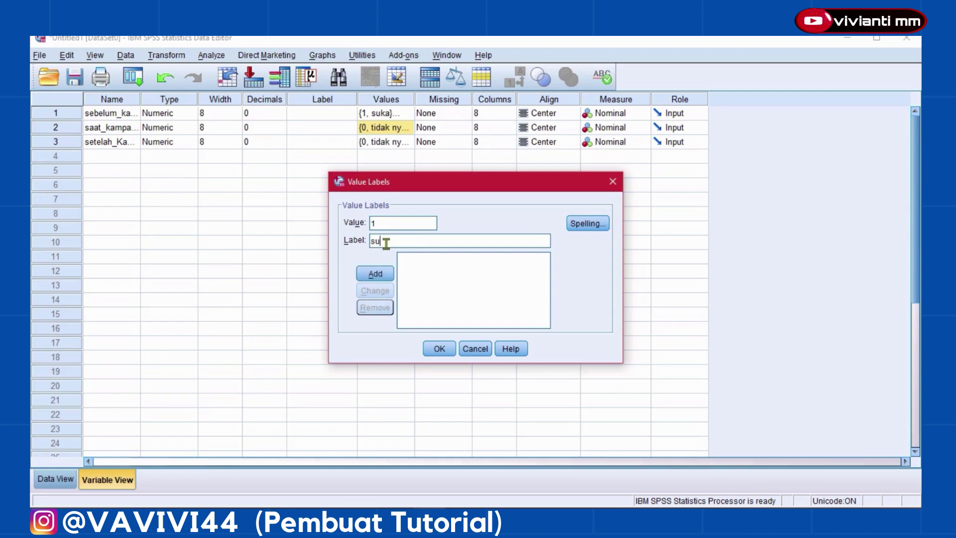
click(373, 274)
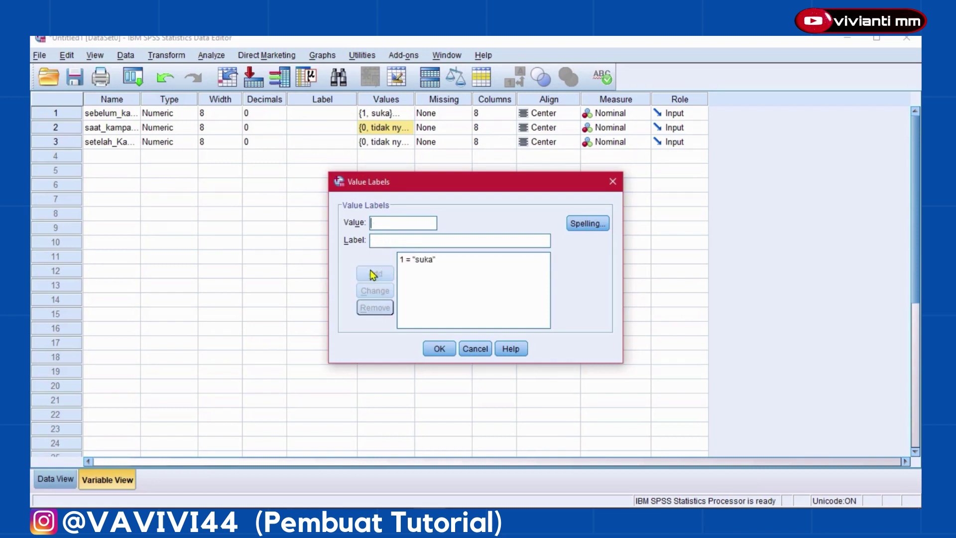
click(374, 222)
text(2)
click(375, 242)
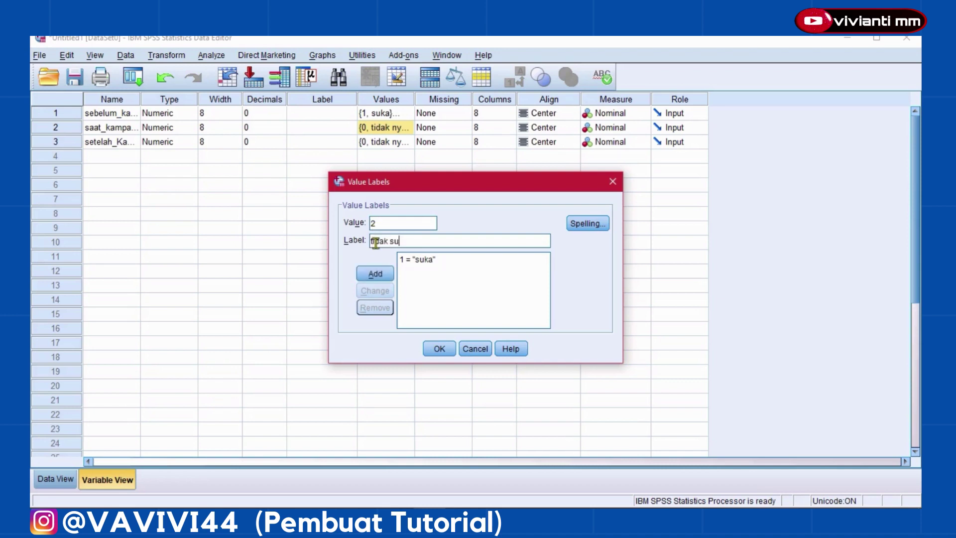
click(386, 275)
click(437, 350)
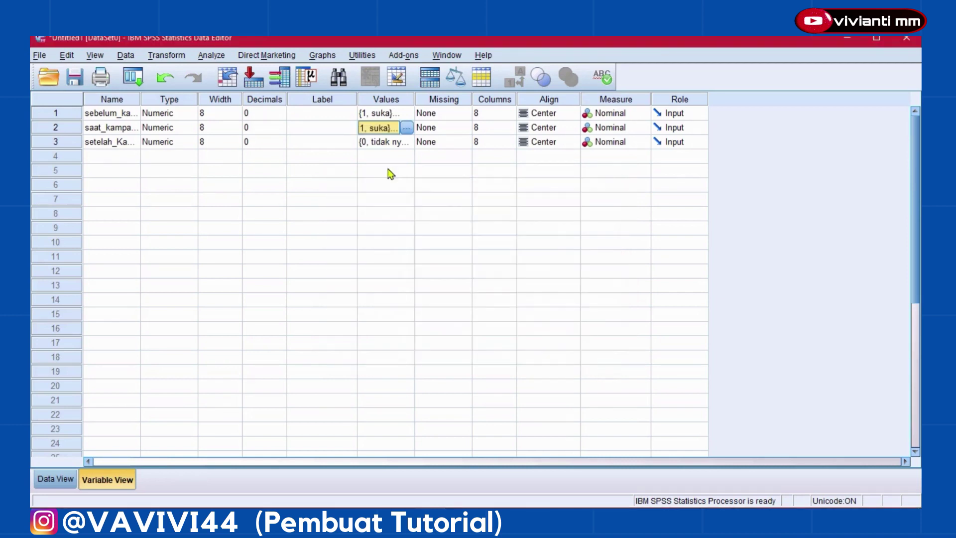
Remove both existing value labels, 0 and 1, from setelah_Kampanye
click(394, 148)
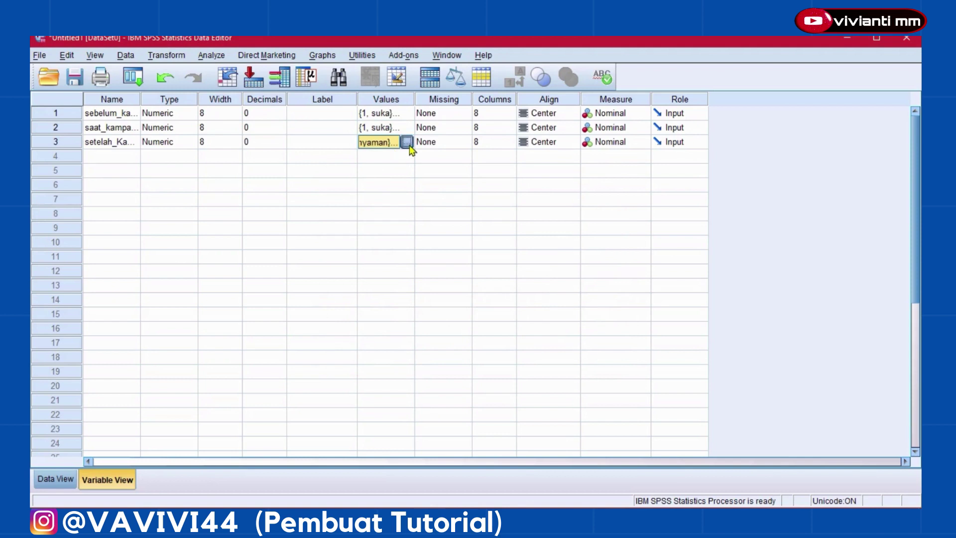
click(407, 143)
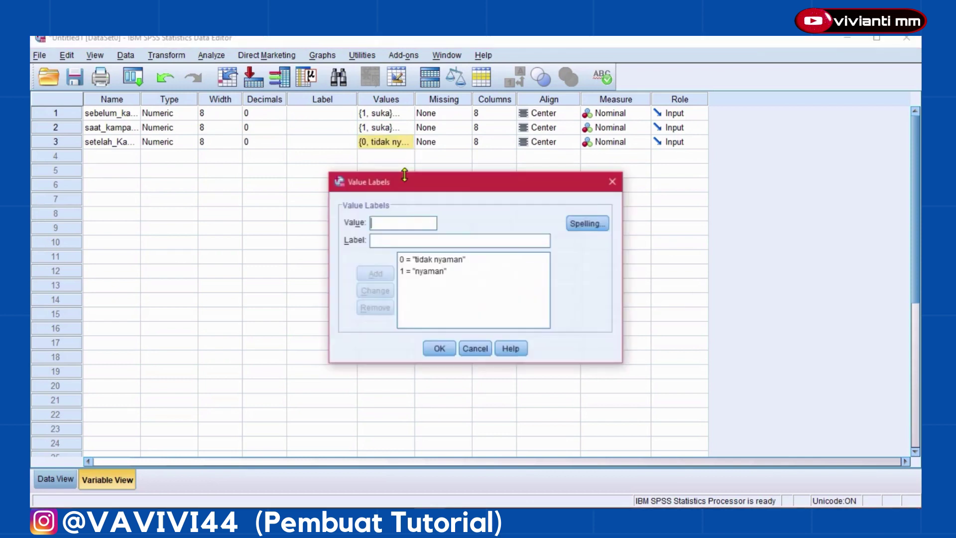
click(423, 272)
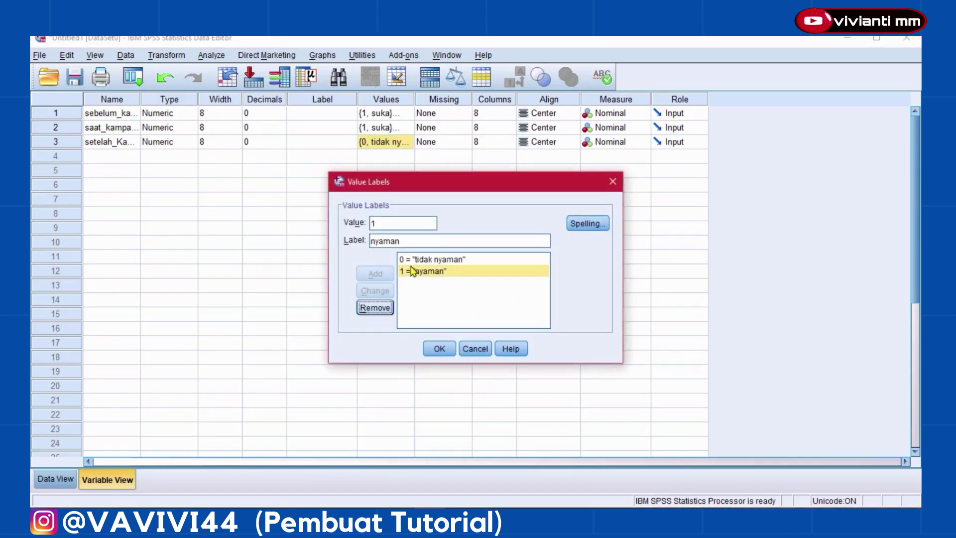
click(385, 308)
click(423, 260)
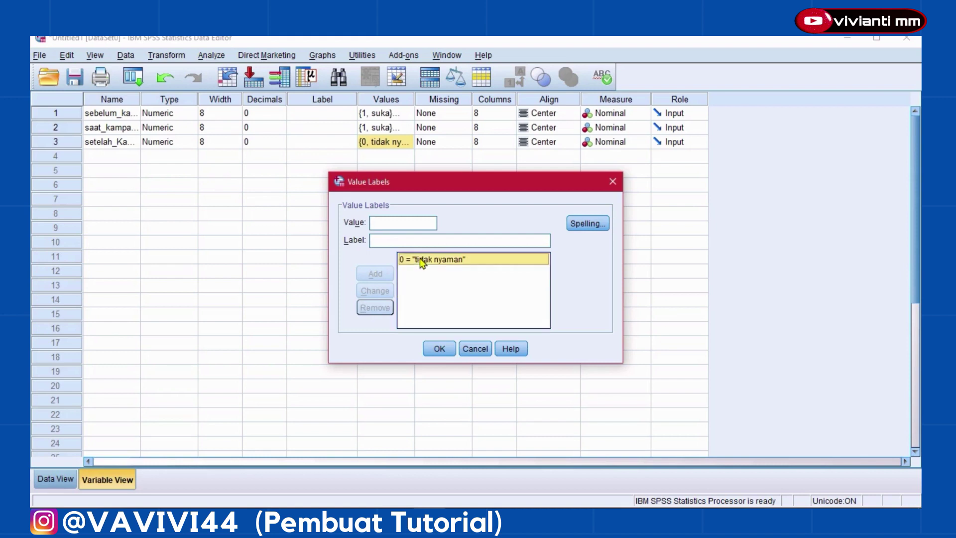
click(388, 308)
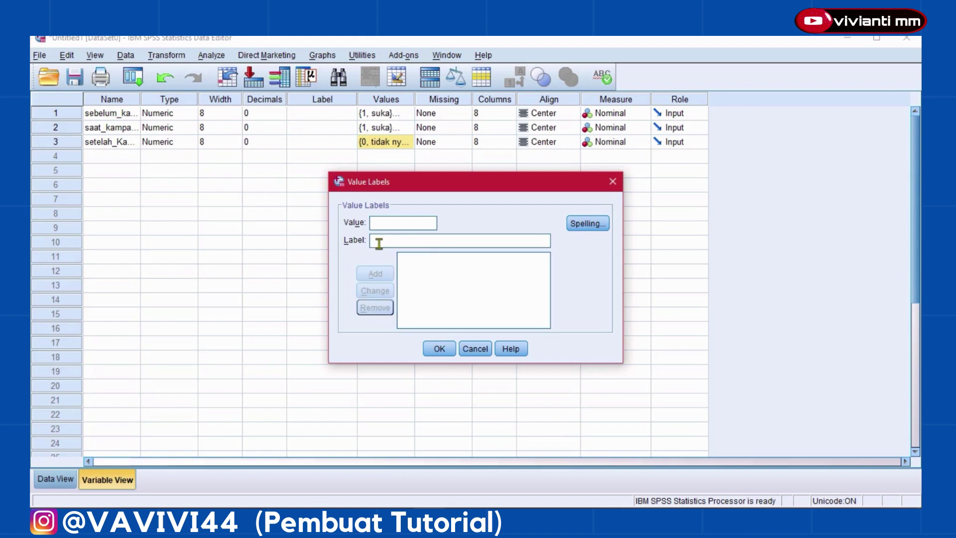
Apply the value labels 1 = "suka" and 2 = "tidak suka" to setelah_Kampanye and return to the data sheet
text(suka)
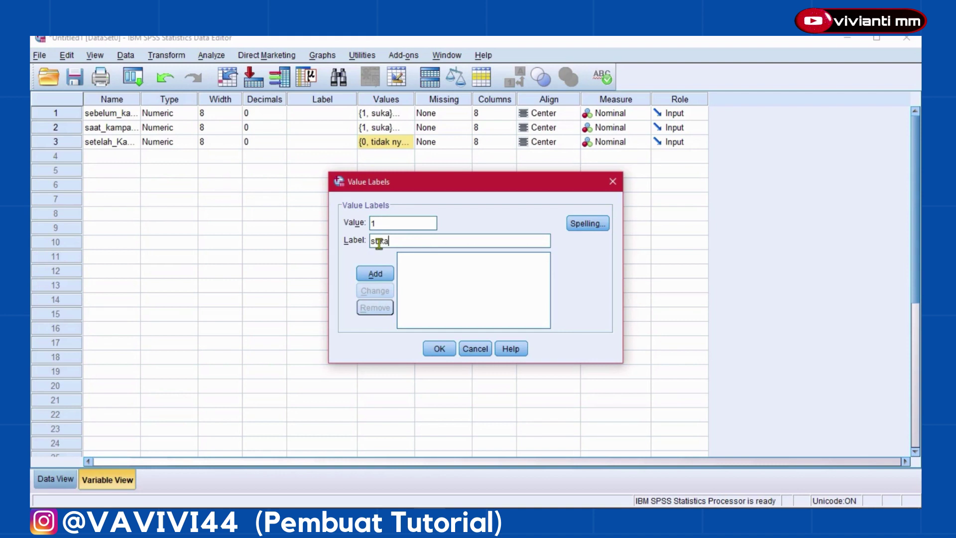
click(376, 274)
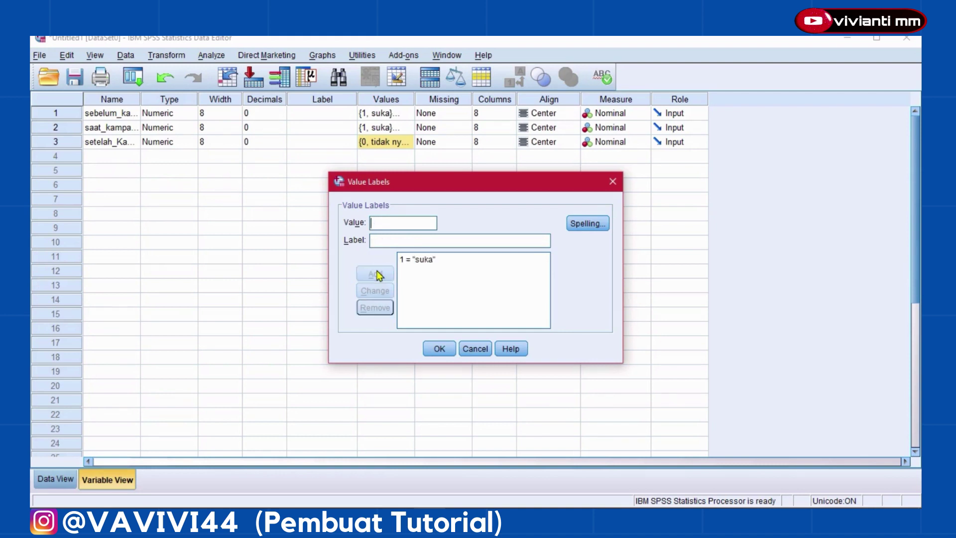
text(2)
text(tidak suka)
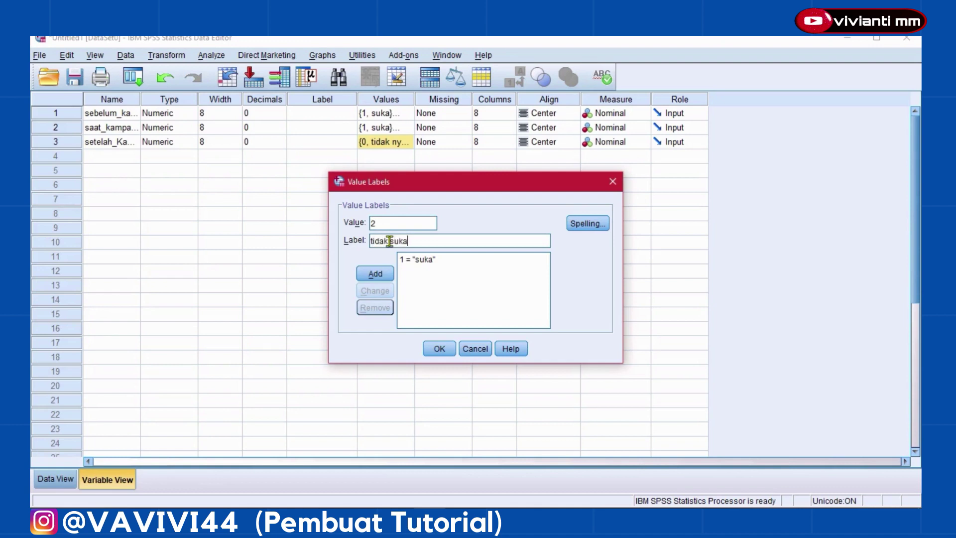
click(375, 275)
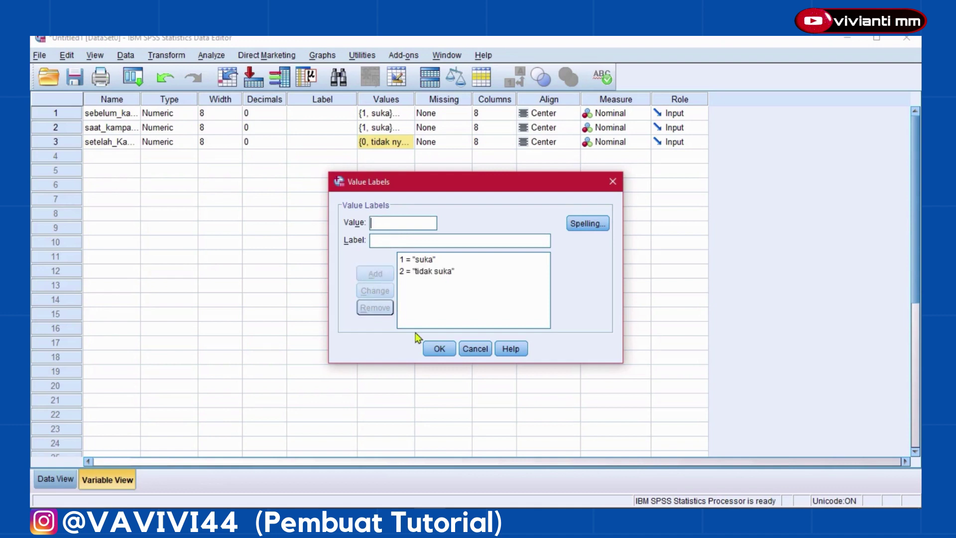
click(438, 349)
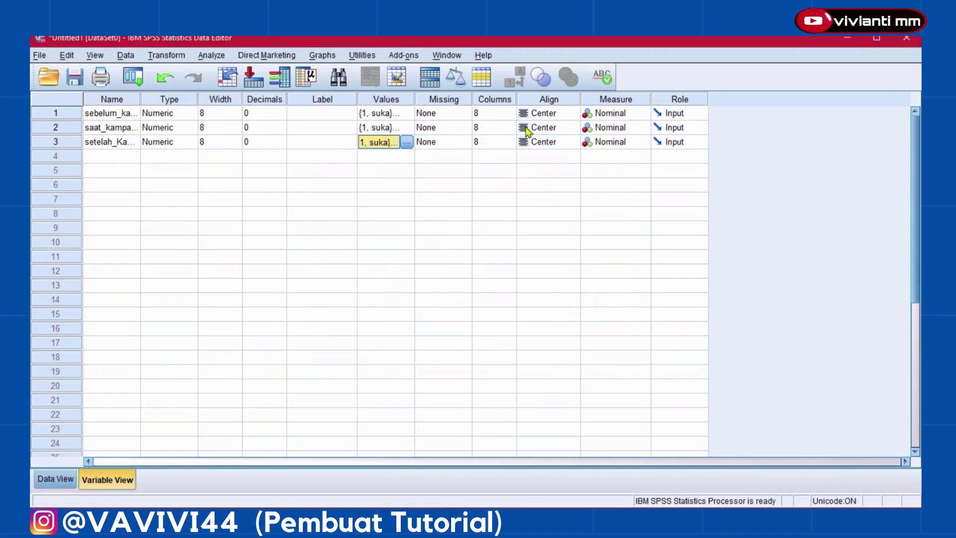
click(59, 480)
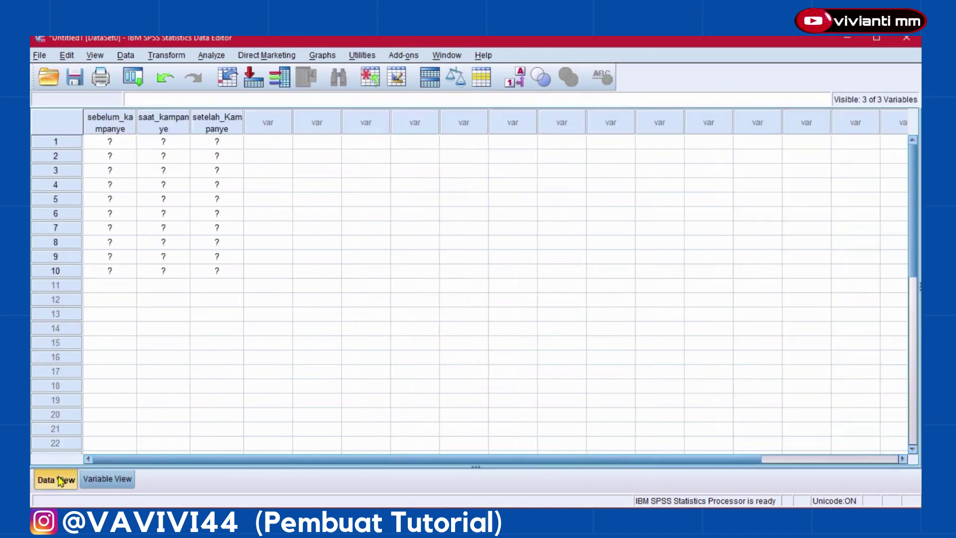
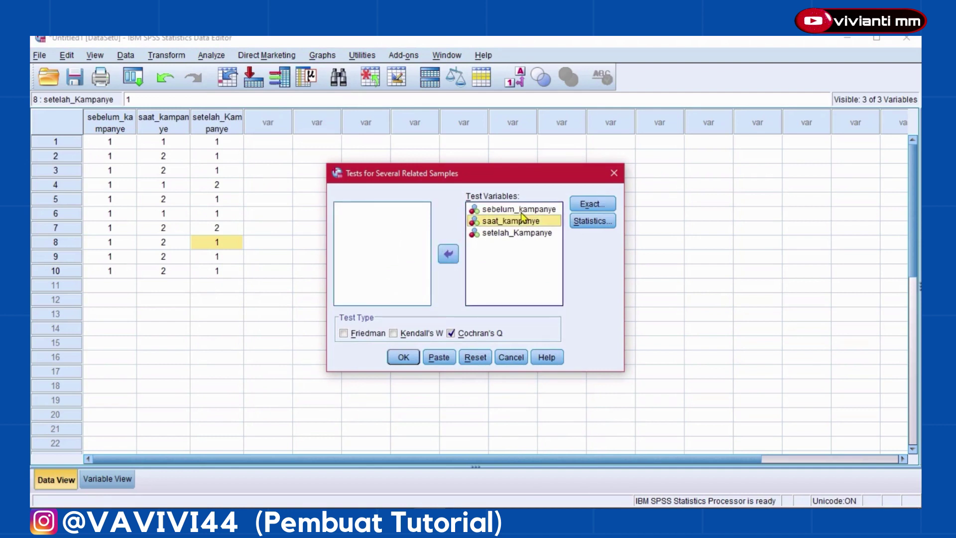
Take sebelum_kampanye, saat_kampanye and setelah_Kampanye out of the test variables and put all three back
click(522, 212)
key(shift+Down)
key(shift+Down)
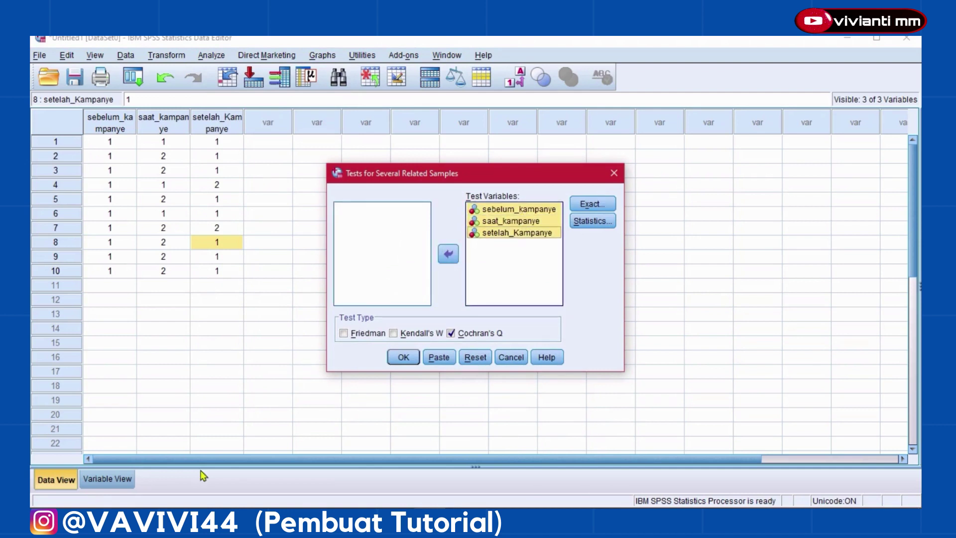
click(448, 254)
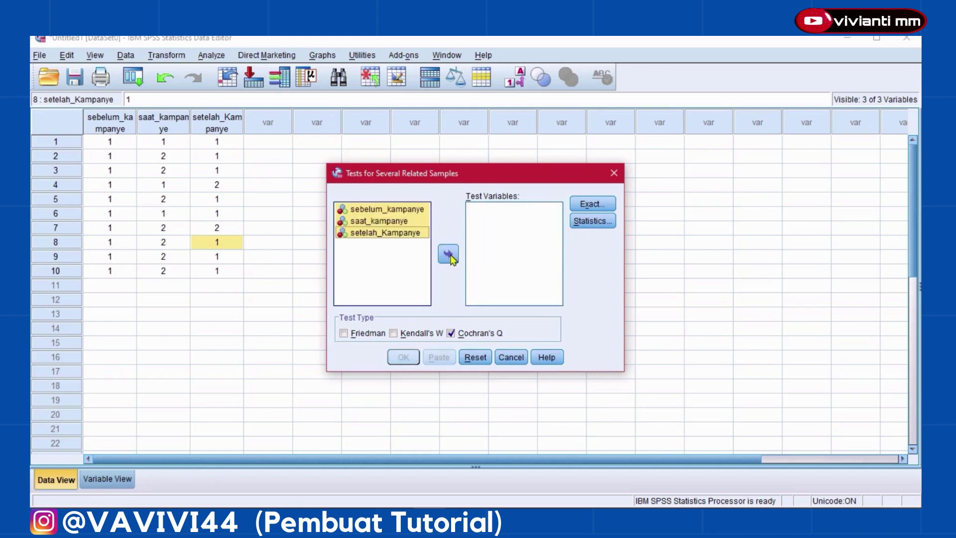
click(449, 256)
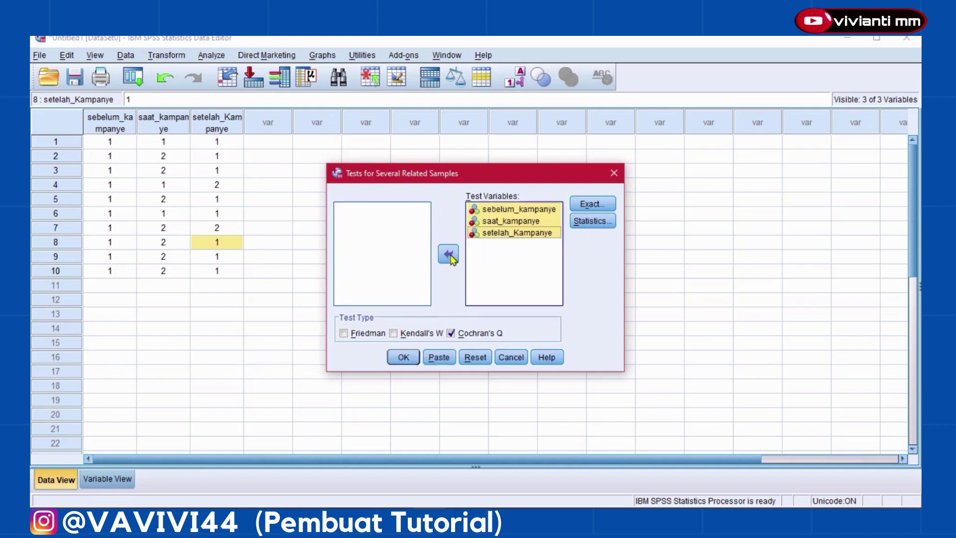
Choose only Cochran's Q as the test type, without Friedman or Kendall's W, and run the test
click(453, 337)
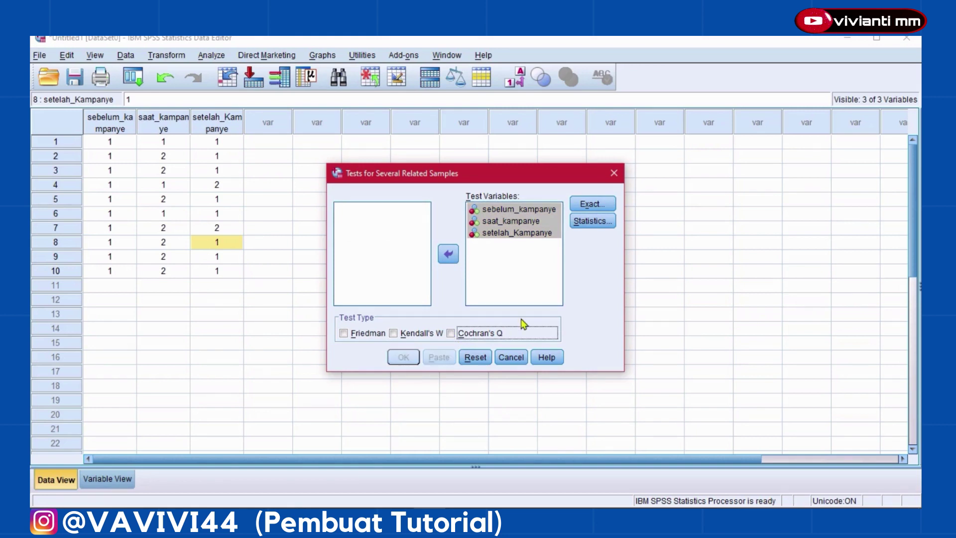
click(344, 334)
click(345, 336)
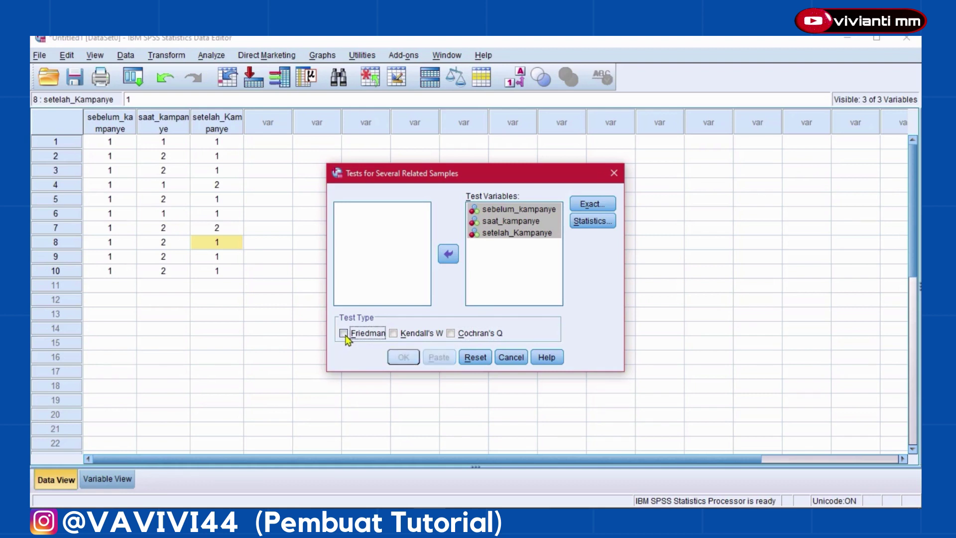
click(394, 338)
click(395, 338)
click(394, 337)
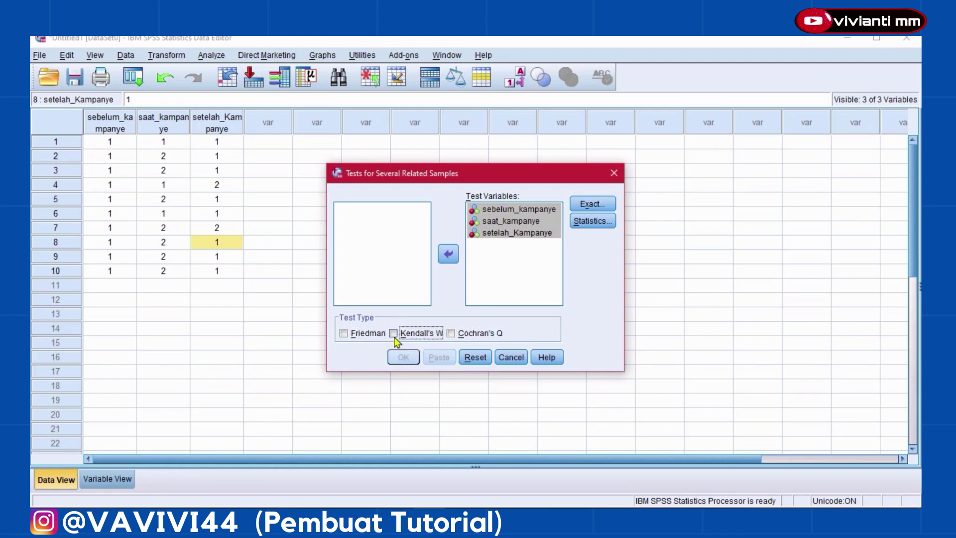
click(451, 334)
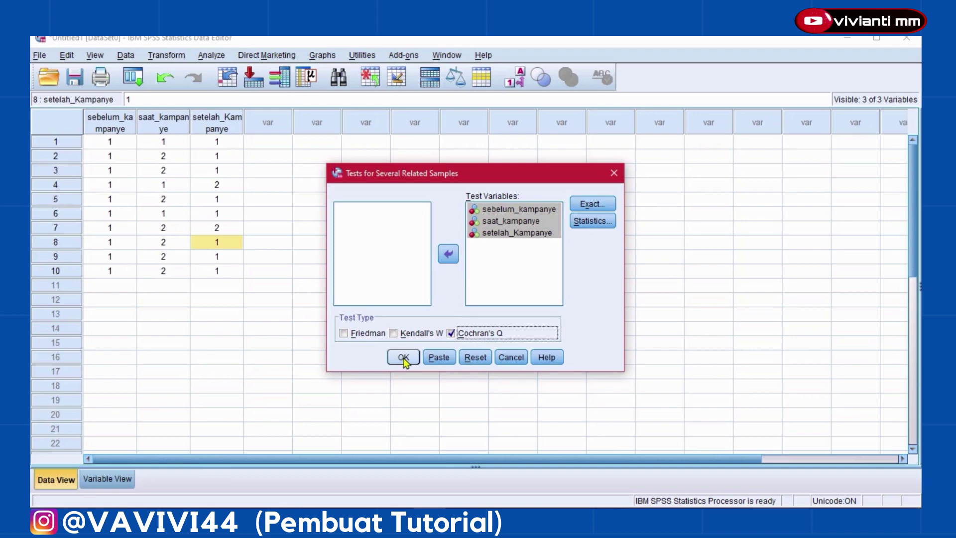
click(403, 358)
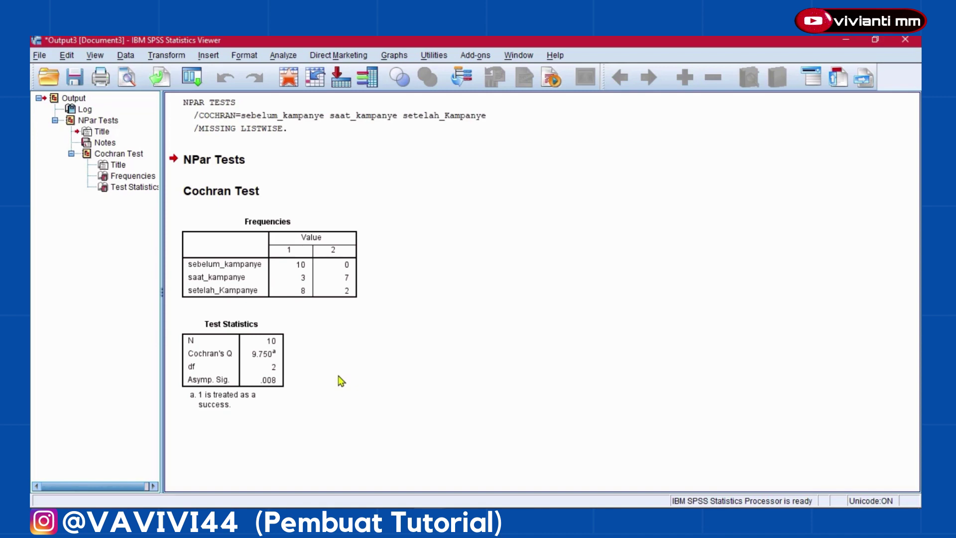
mouse_move(420, 39)
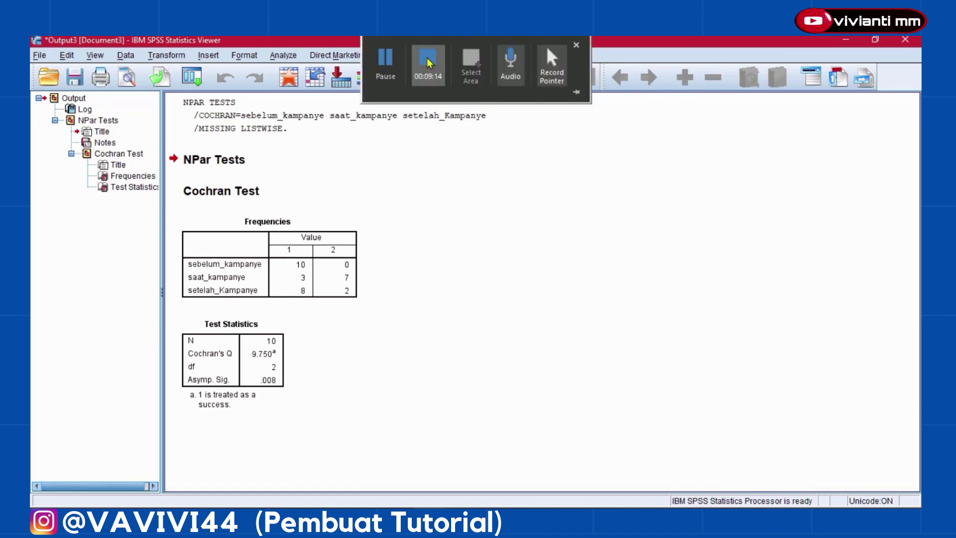